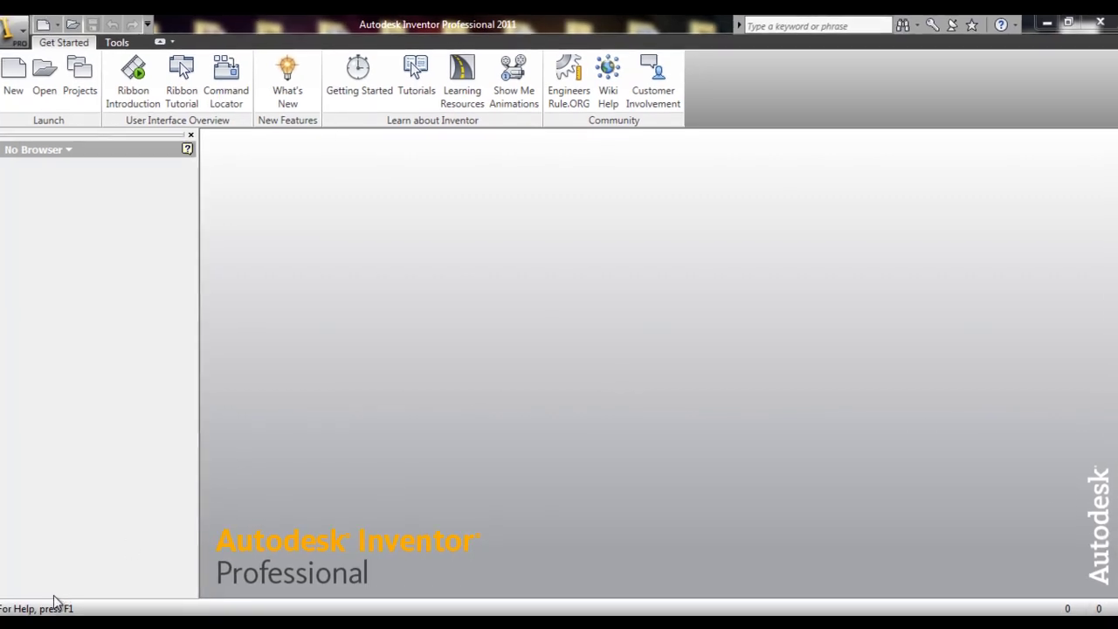
# Browse the Start menu's Autodesk Inventor 2011 folder, then dismiss the menu without launching anything
pyautogui.press('super')
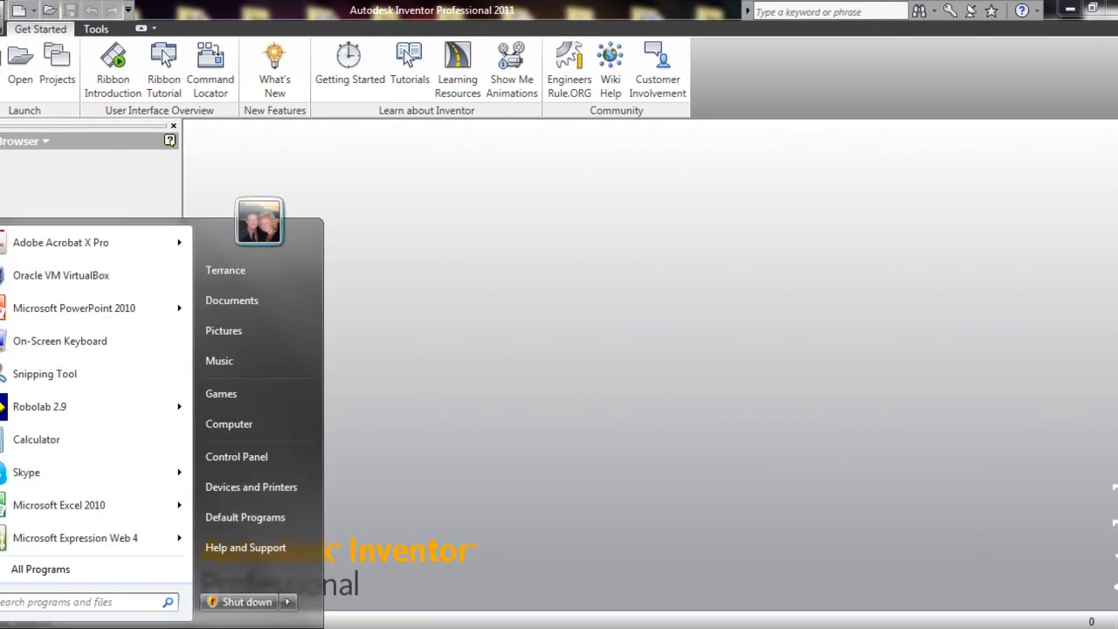
pyautogui.click(35, 569)
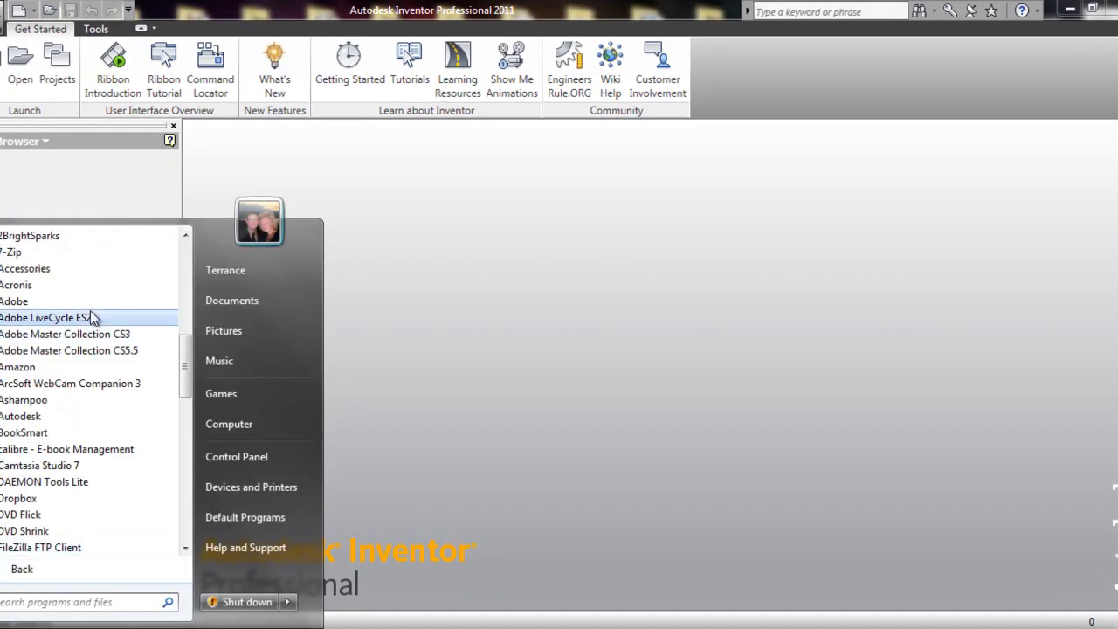
pyautogui.scroll(-2, 65, 345)
pyautogui.scroll(1, 65, 345)
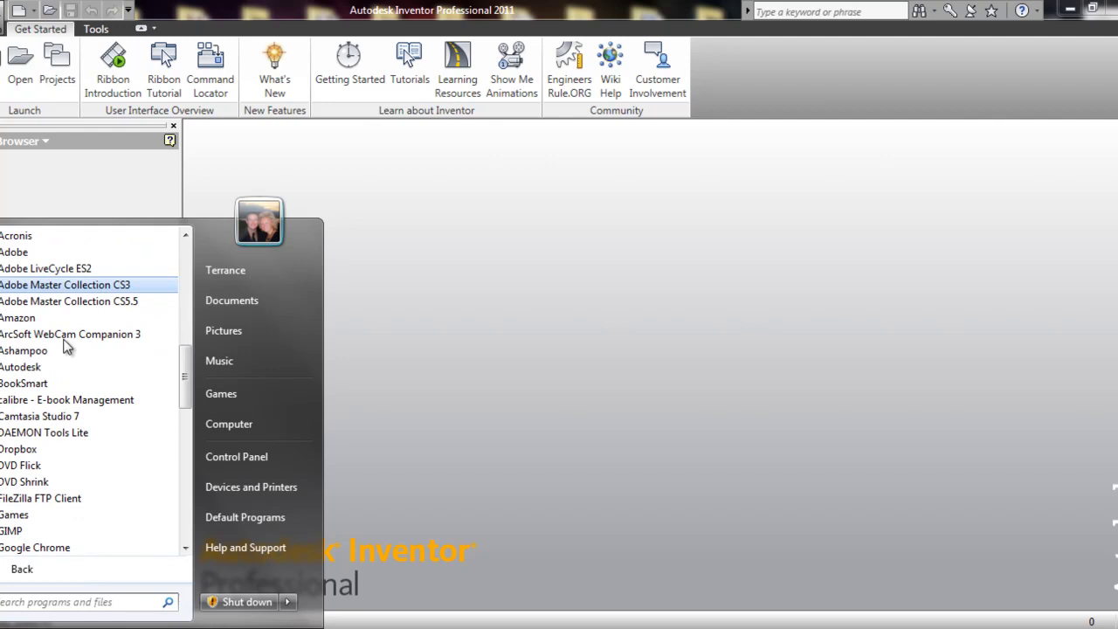
pyautogui.click(42, 368)
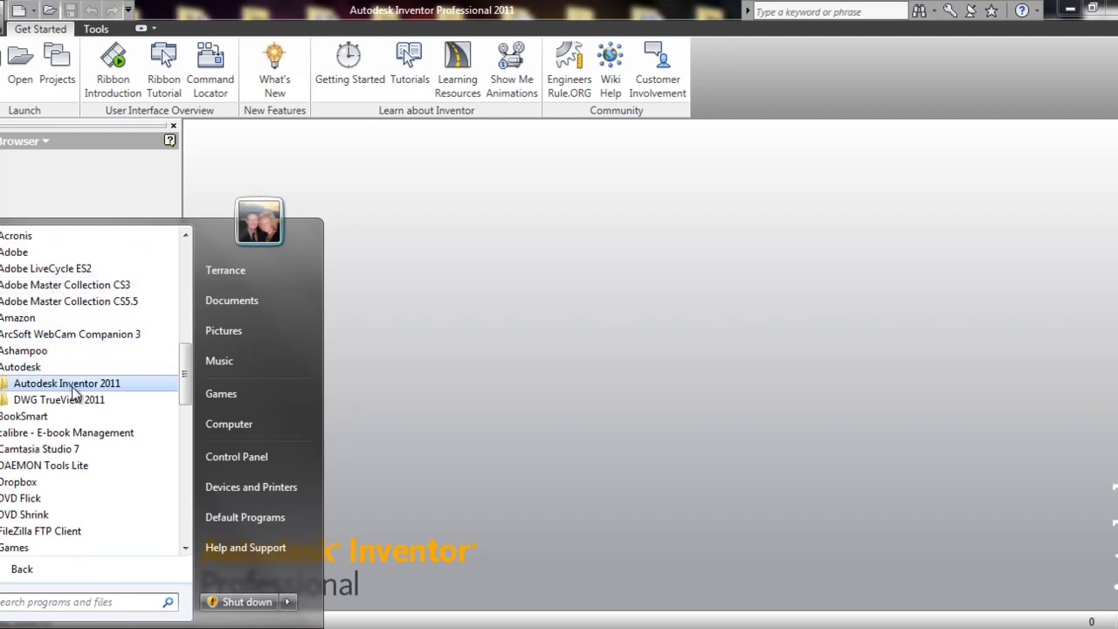
pyautogui.click(71, 388)
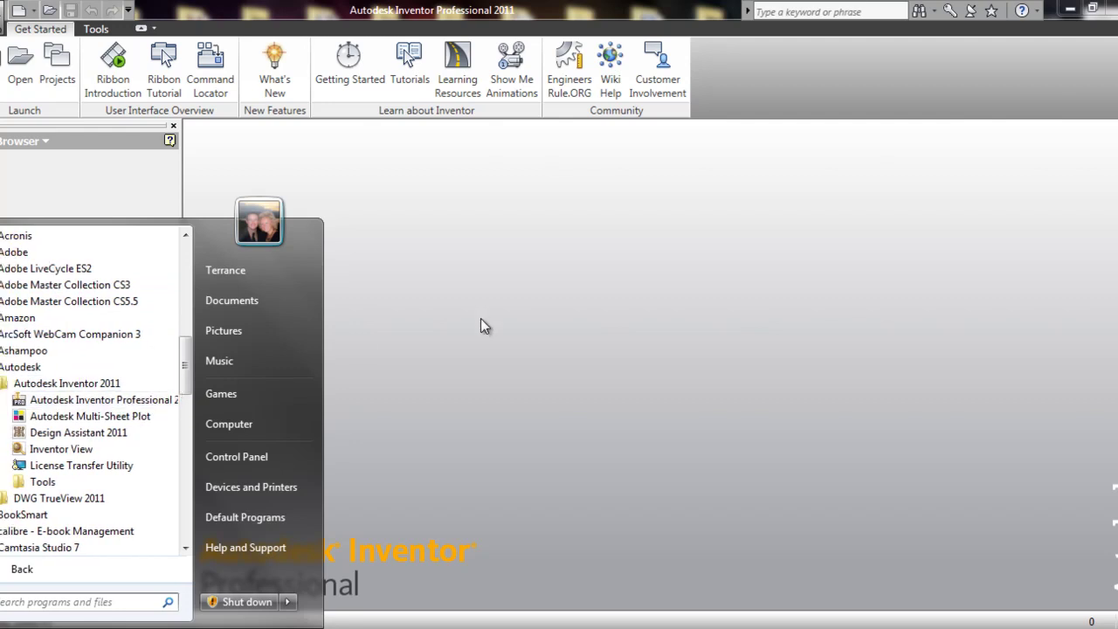
pyautogui.click(490, 340)
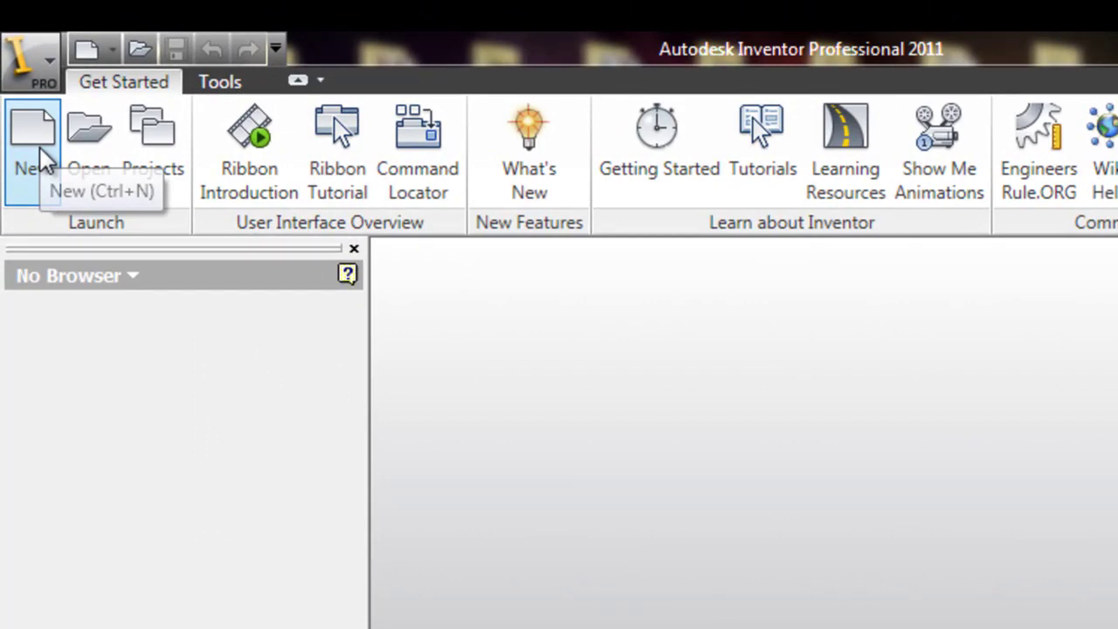
# Create a new part from the Standard.ipt template on the Default tab
pyautogui.click(35, 139)
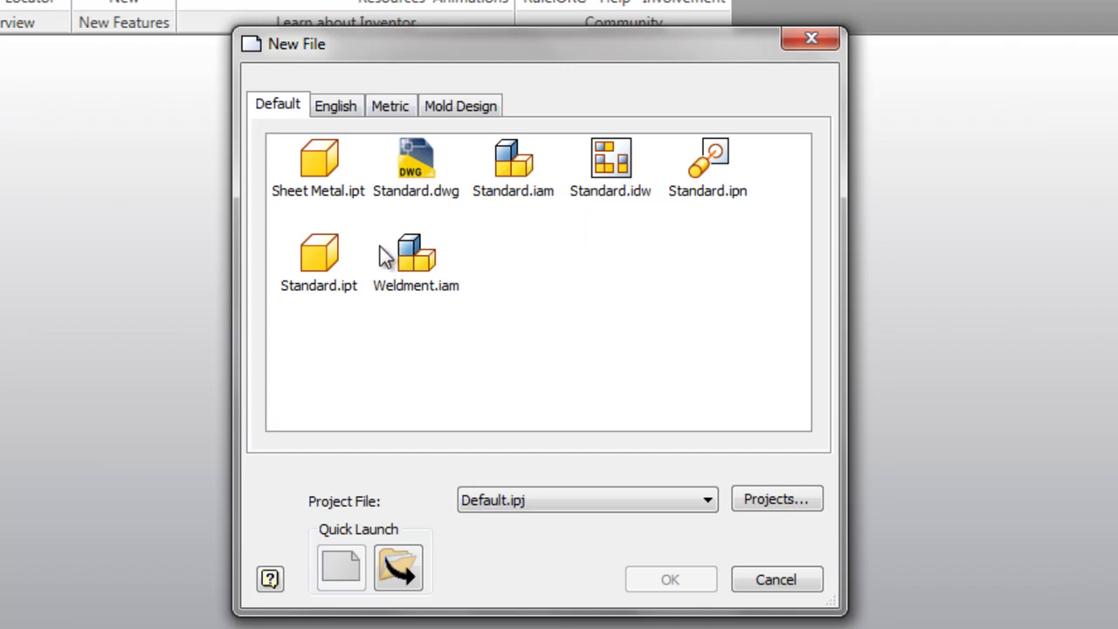
pyautogui.click(342, 271)
pyautogui.click(375, 335)
pyautogui.click(330, 289)
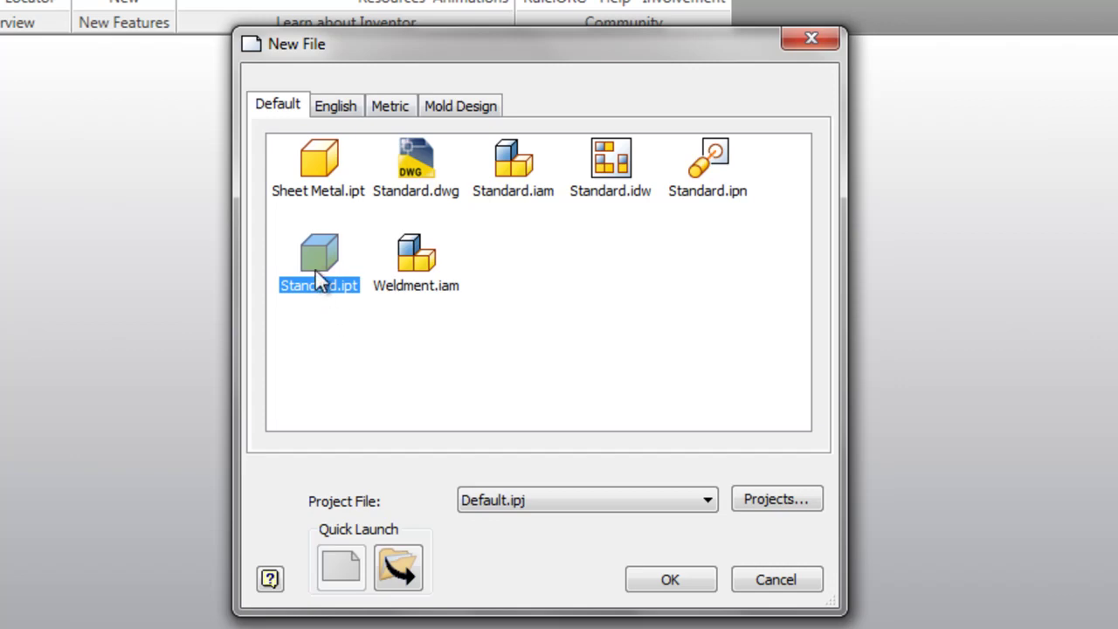
pyautogui.doubleClick(320, 279)
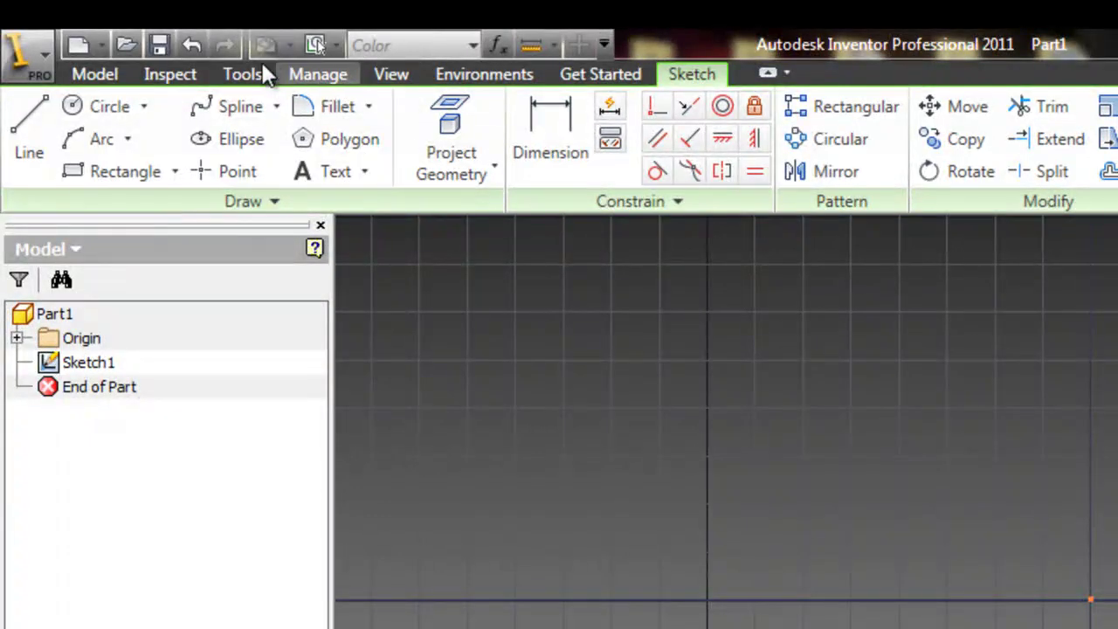
pyautogui.click(250, 69)
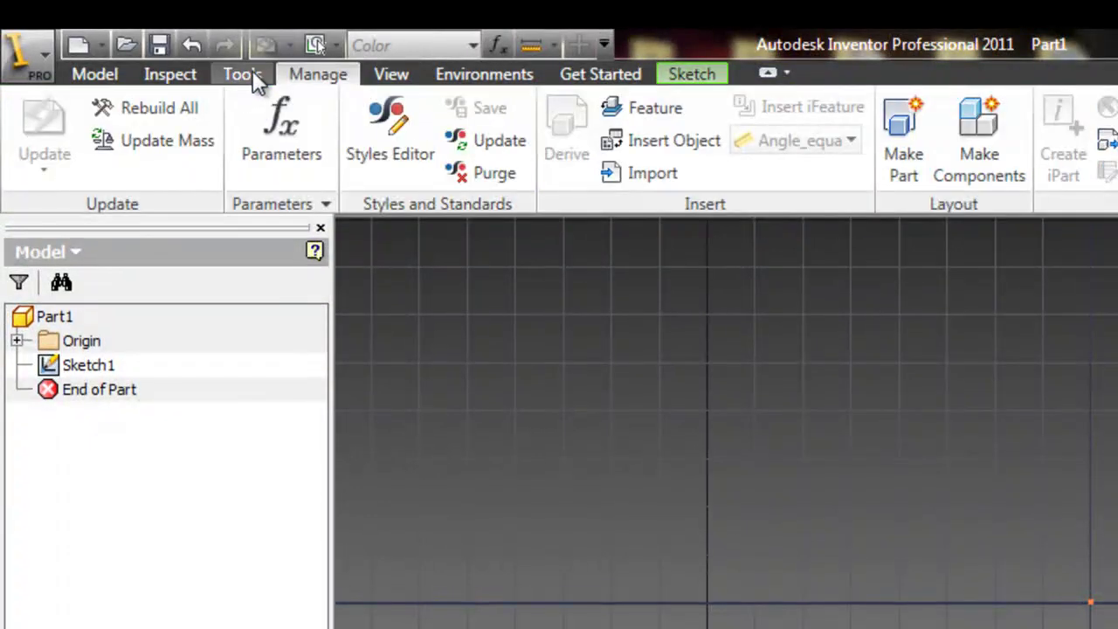
pyautogui.click(249, 73)
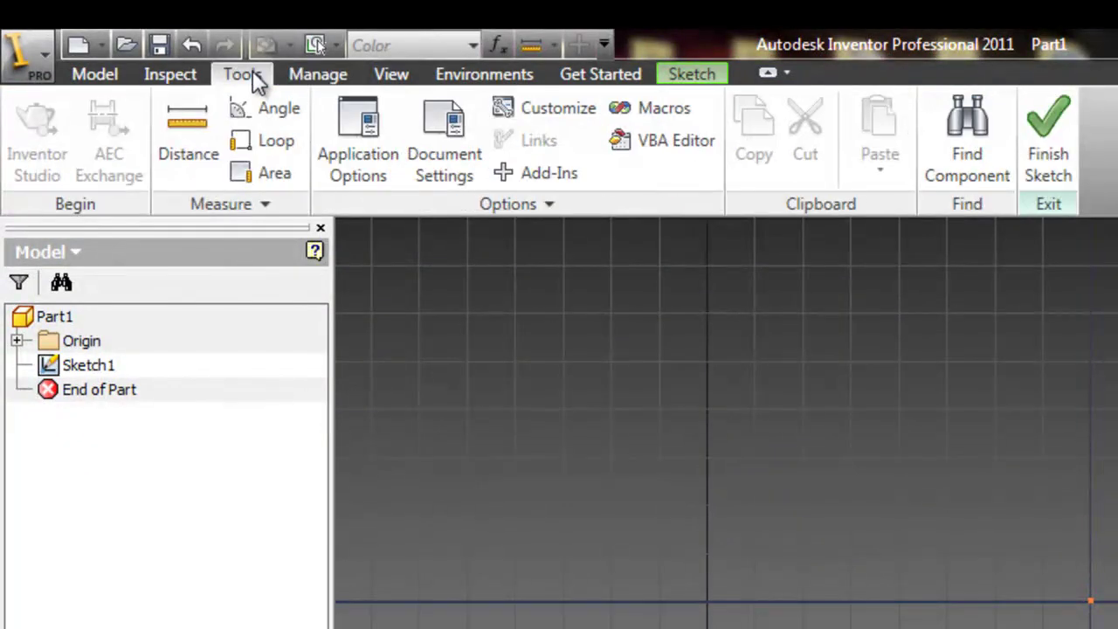
pyautogui.click(196, 76)
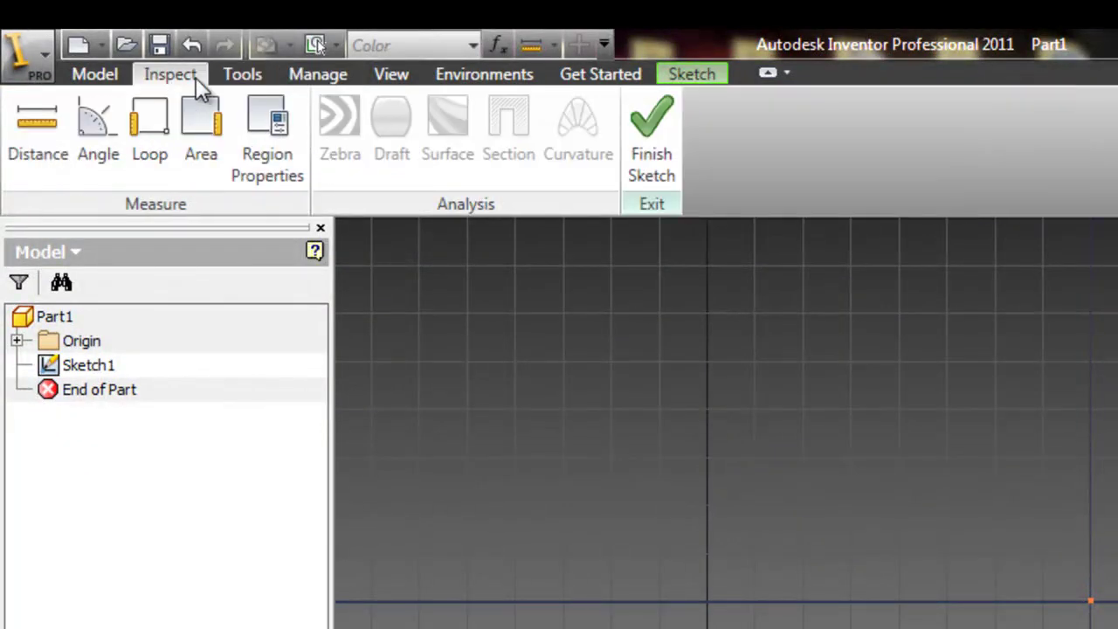
pyautogui.click(714, 70)
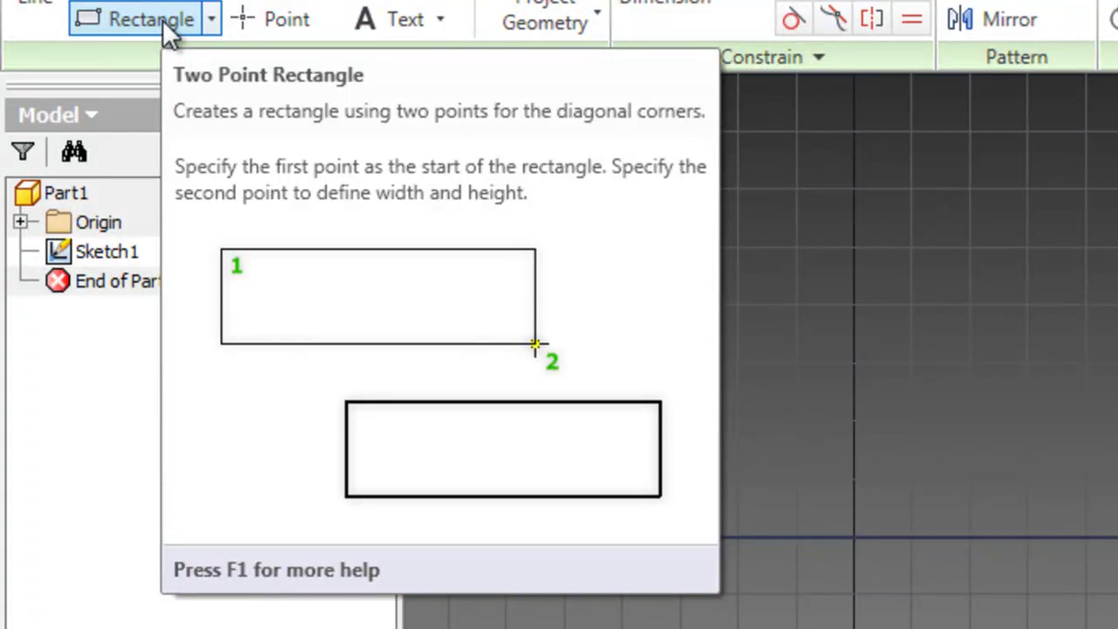
# Activate the Two Point Rectangle tool in the Sketch tab's Draw panel
pyautogui.click(163, 19)
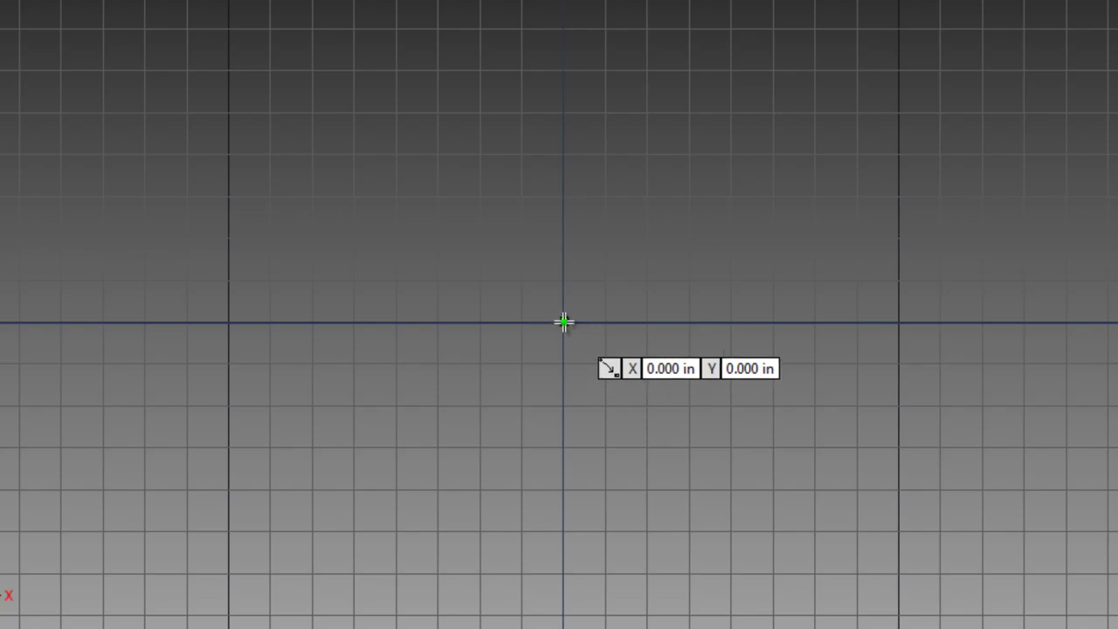
# Draw a rectangle from the origin, roughly 0.878 in wide by 0.760 in tall
pyautogui.click(563, 324)
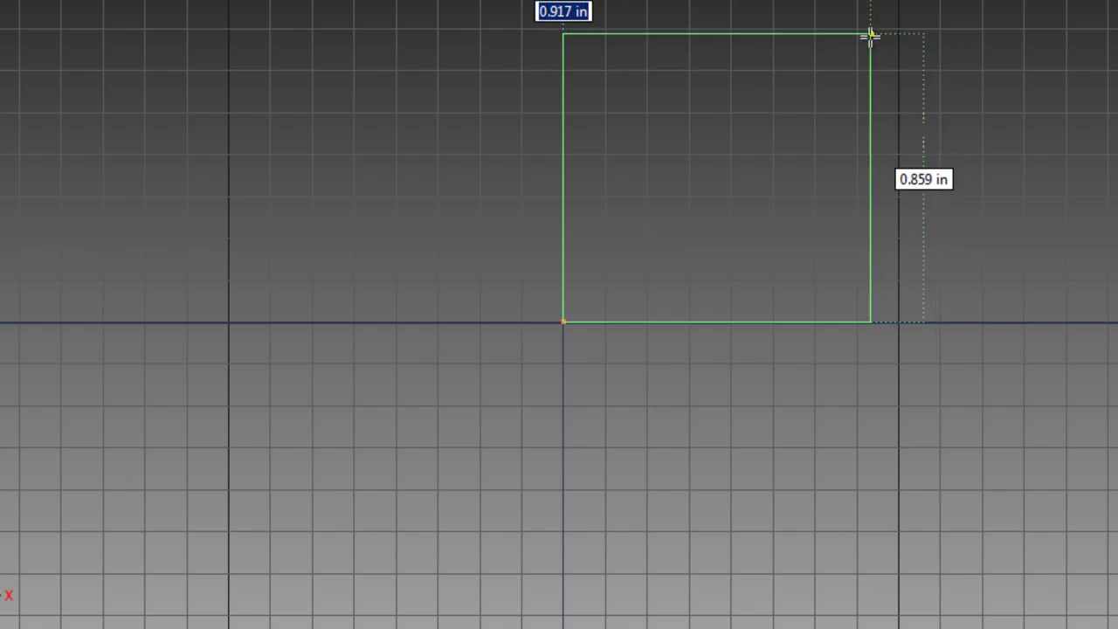
pyautogui.click(858, 67)
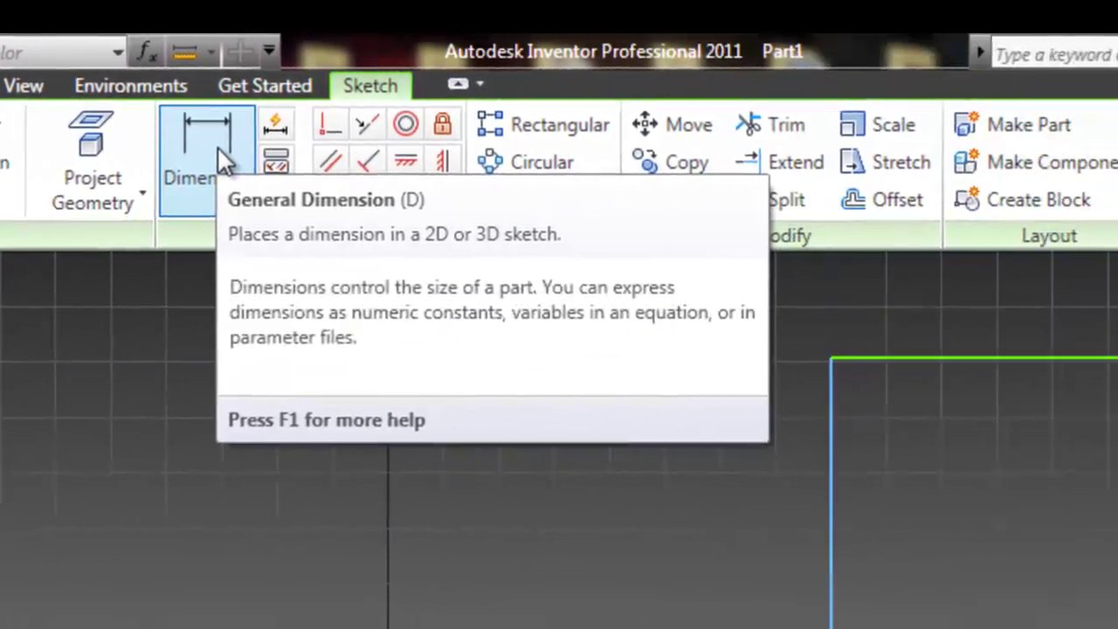
# Add a .760 height dimension to the rectangle's left edge, placed to its left
pyautogui.click(526, 162)
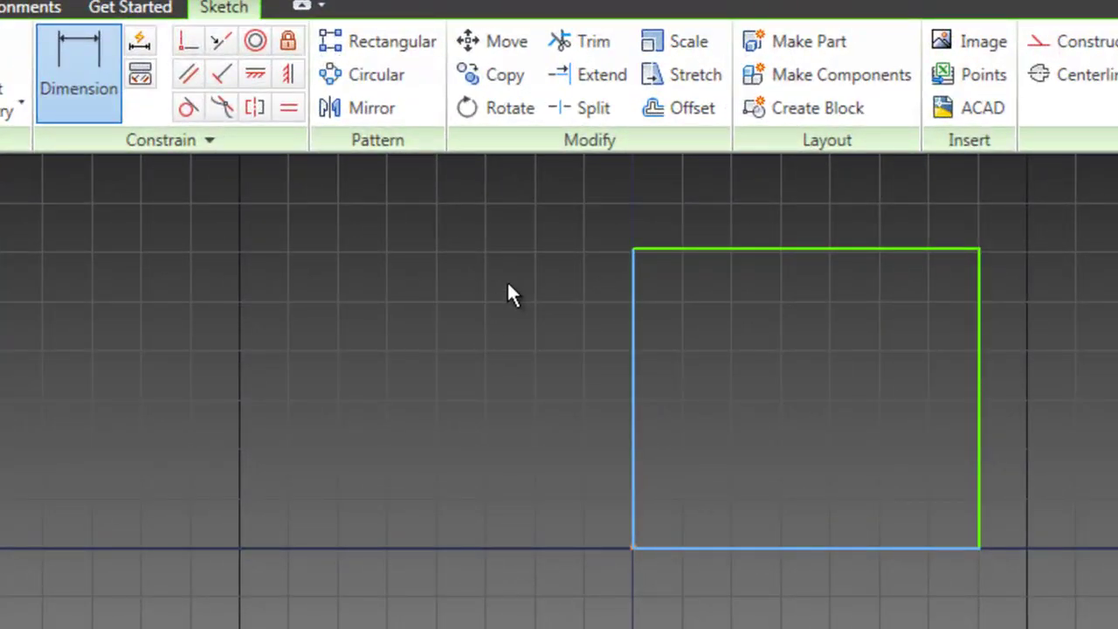
pyautogui.click(633, 345)
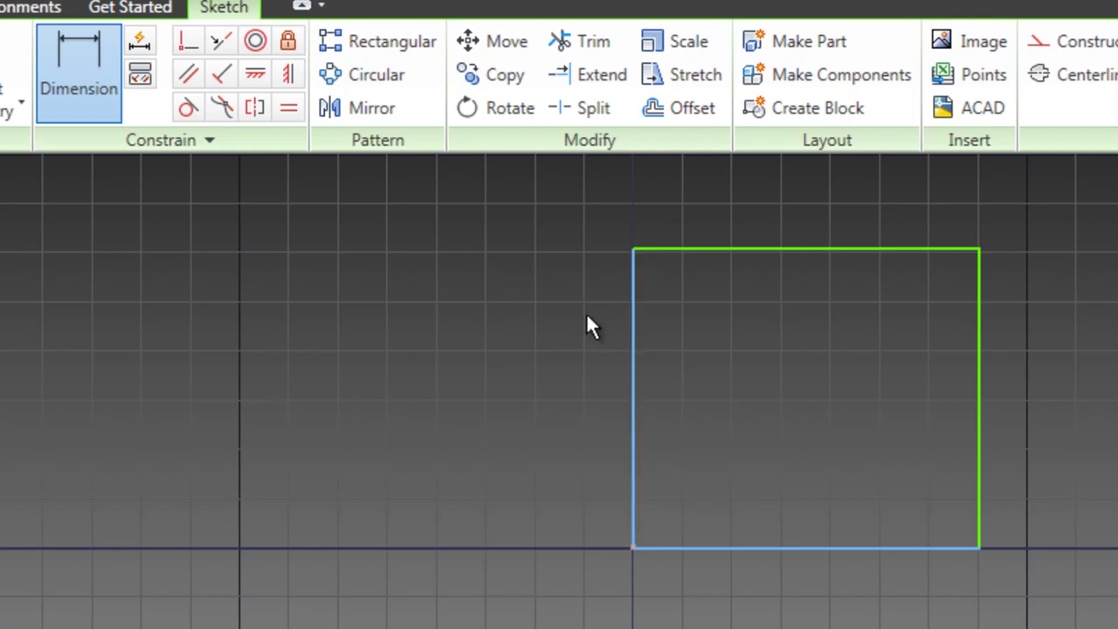
pyautogui.click(632, 352)
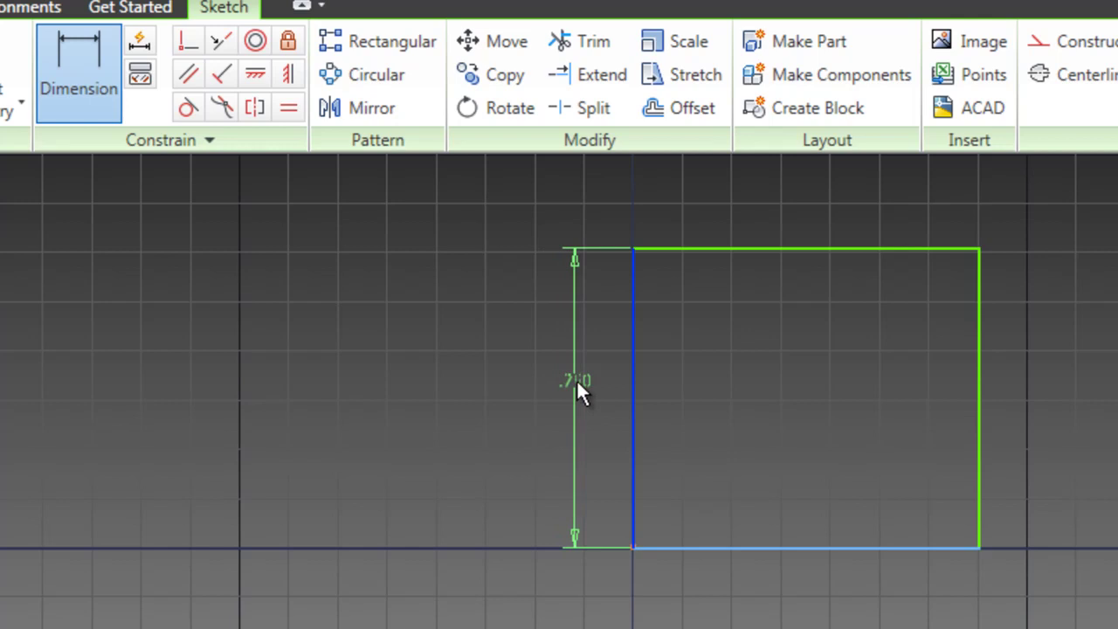
pyautogui.click(576, 379)
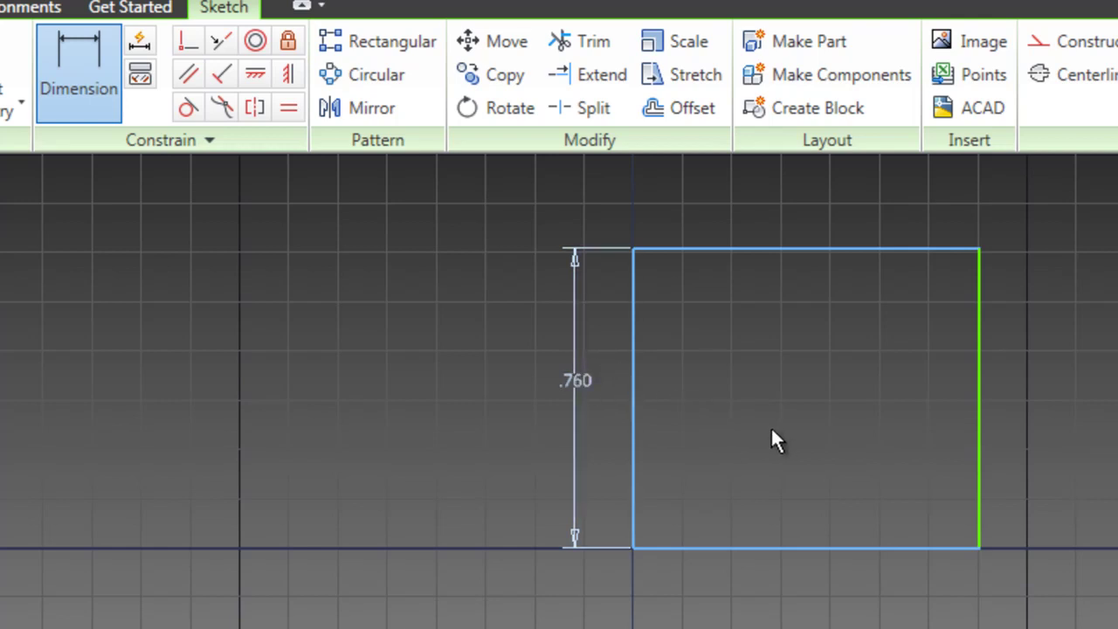
# Change the .760 height dimension to 3 in
pyautogui.doubleClick(581, 381)
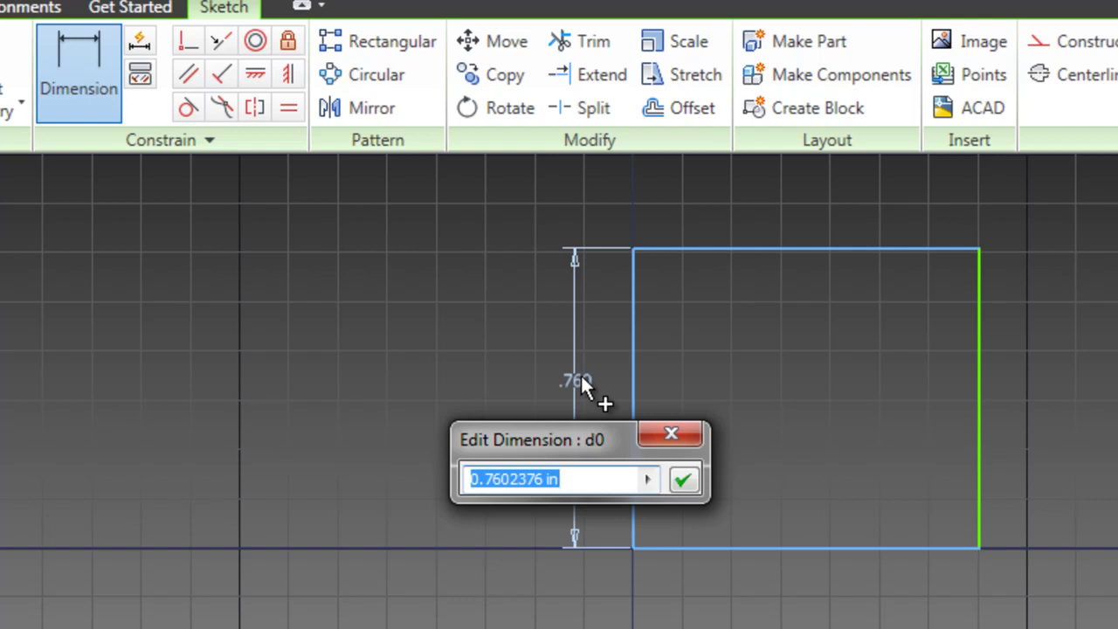
pyautogui.write('3')
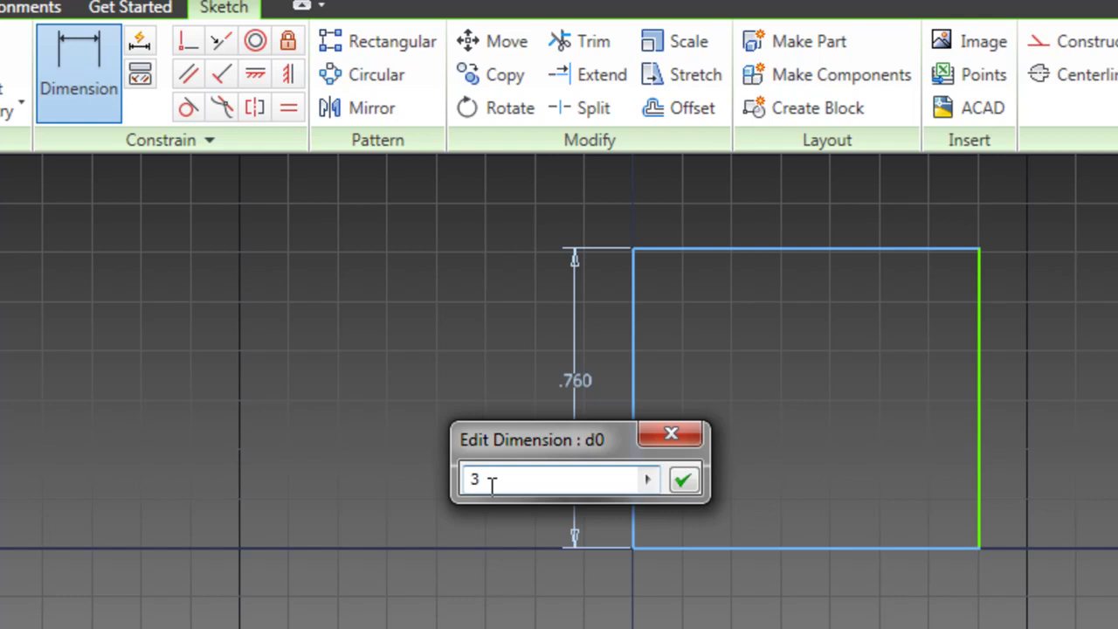
pyautogui.click(682, 481)
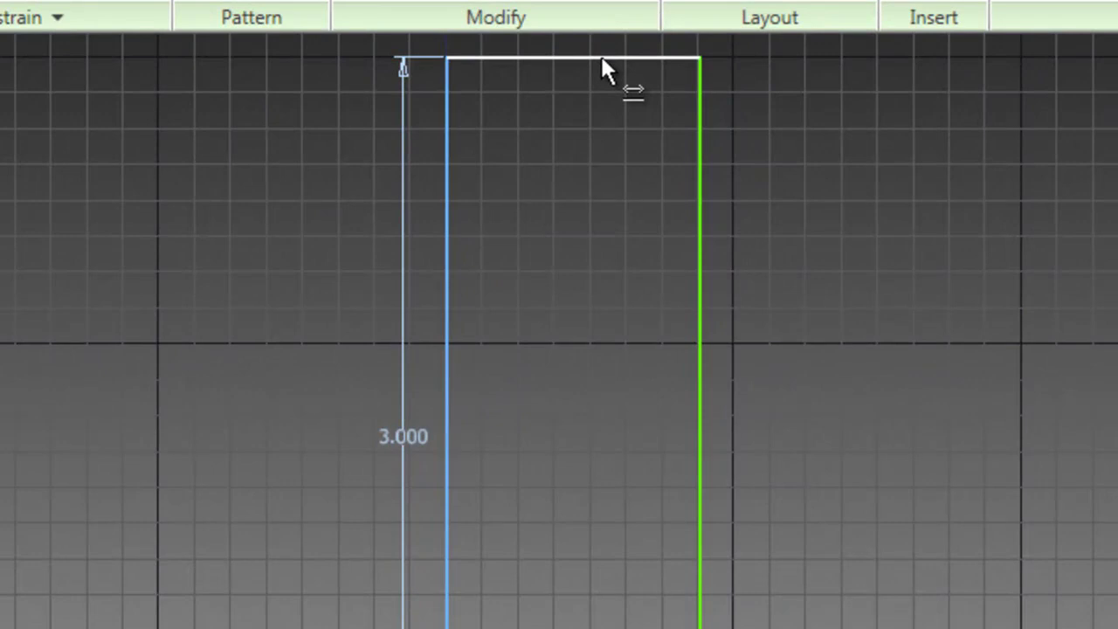
# Place a .878 width dimension just above the rectangle's top edge
pyautogui.click(601, 59)
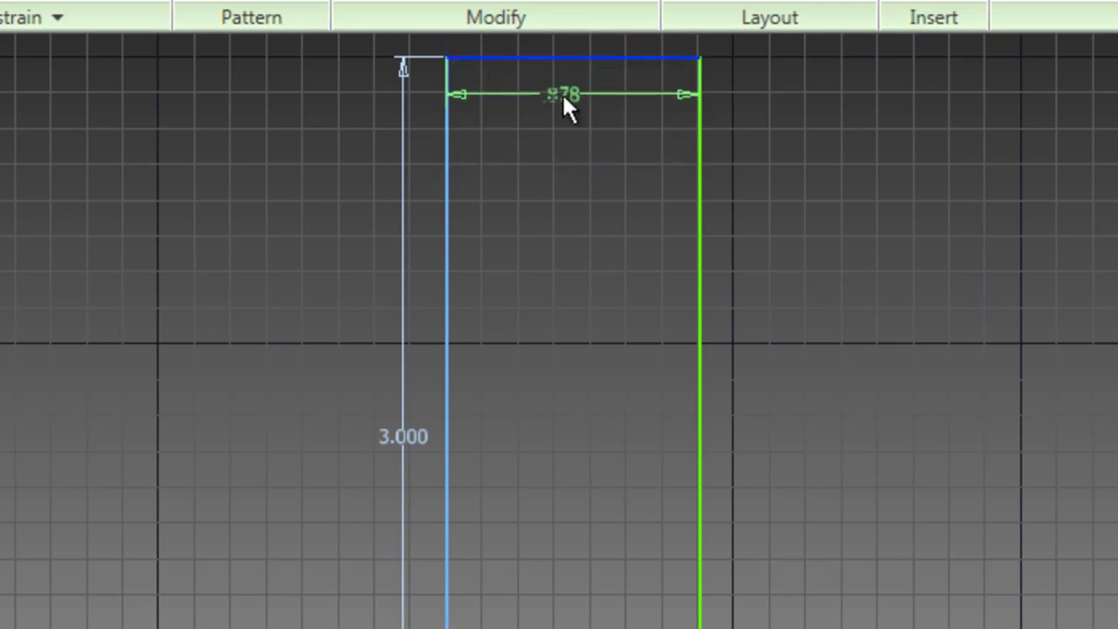
pyautogui.click(564, 96)
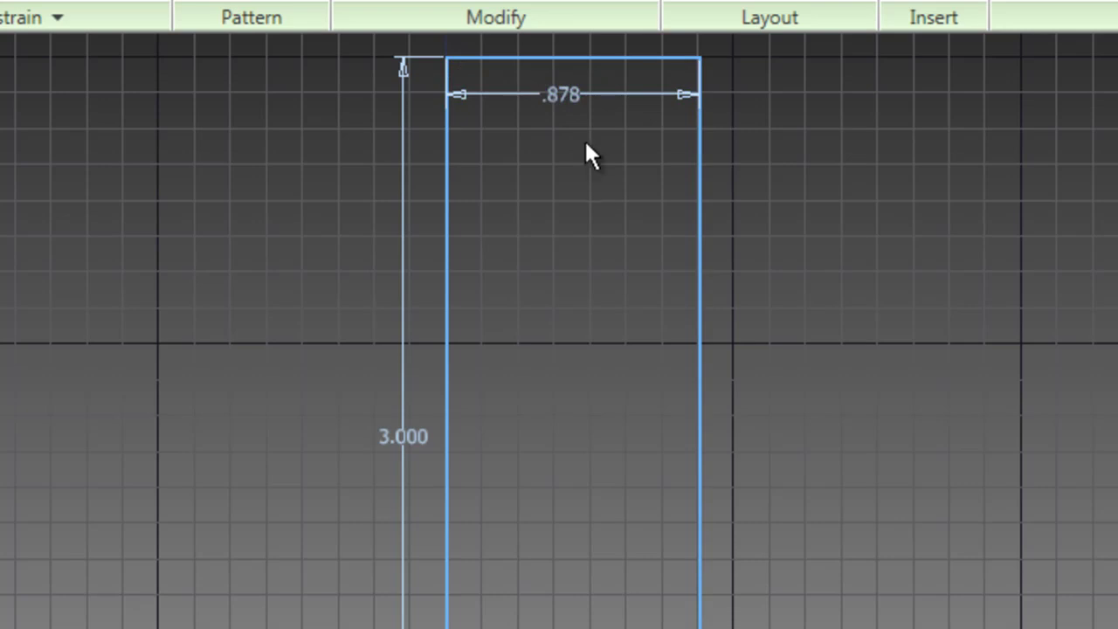
# Change the .878 width dimension to 3, making a 3 by 3 in square
pyautogui.doubleClick(575, 93)
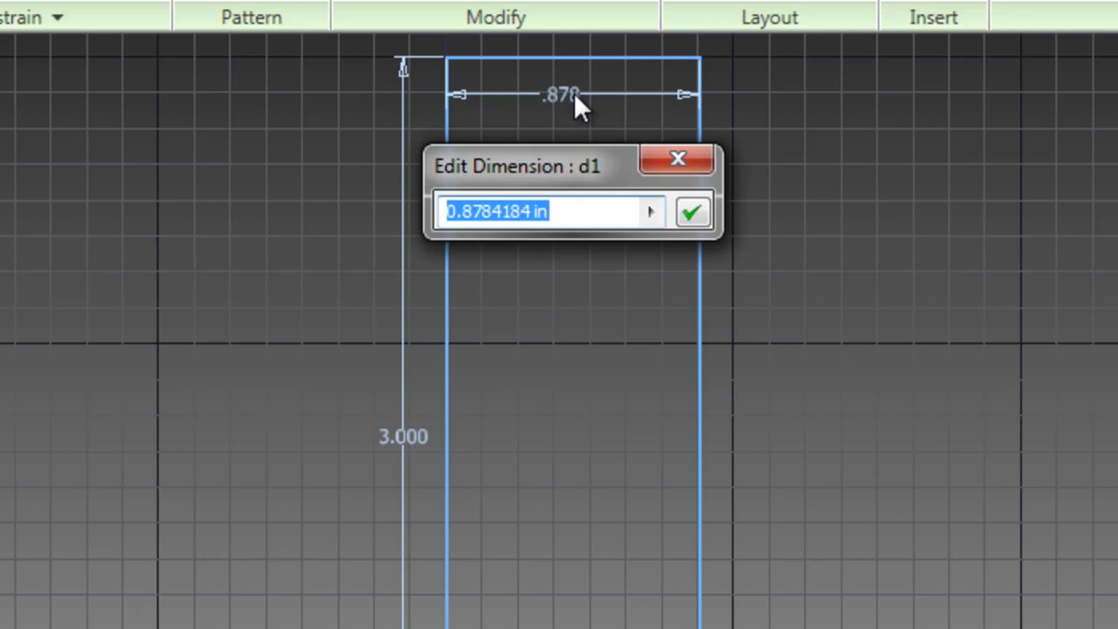
pyautogui.write('3')
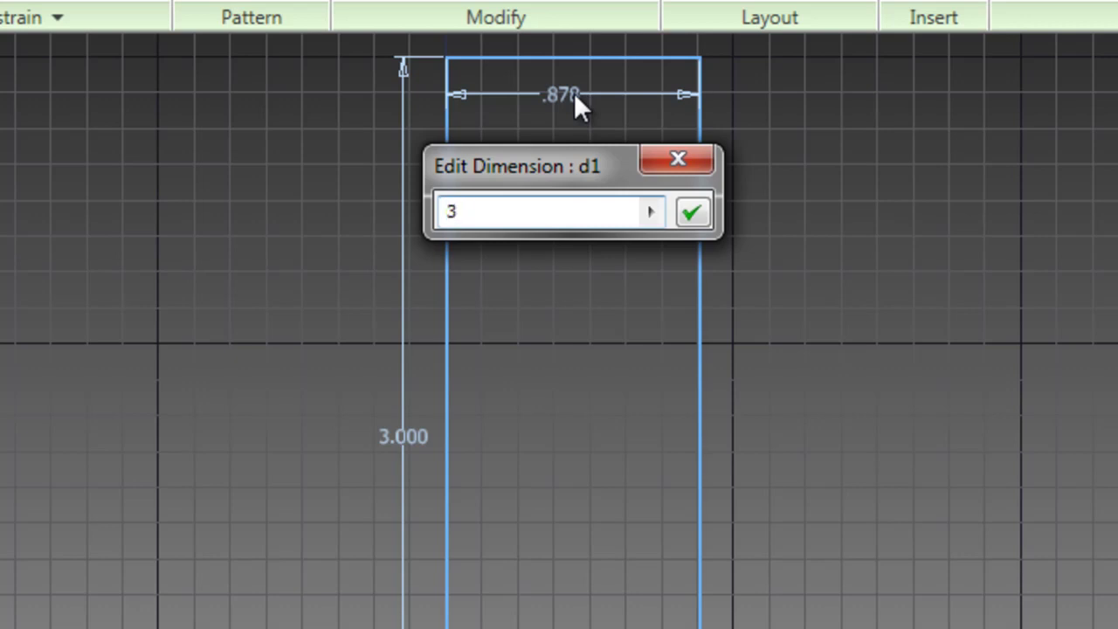
pyautogui.click(687, 213)
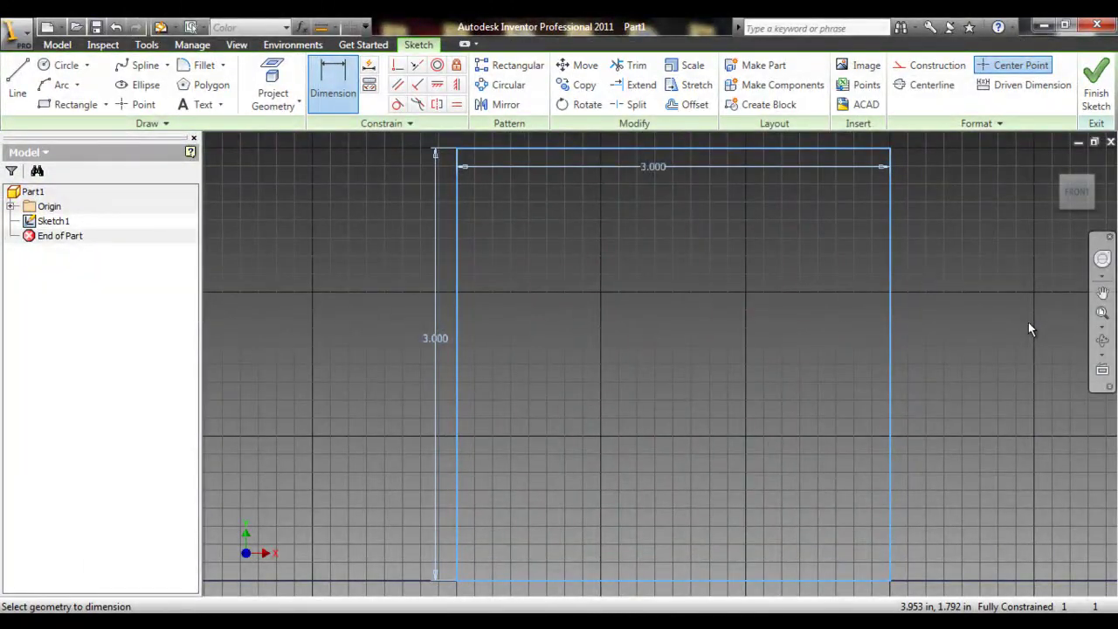
# Fit the square into view and start a vertical dimension on its right edge
pyautogui.scroll(-3, 1028, 329)
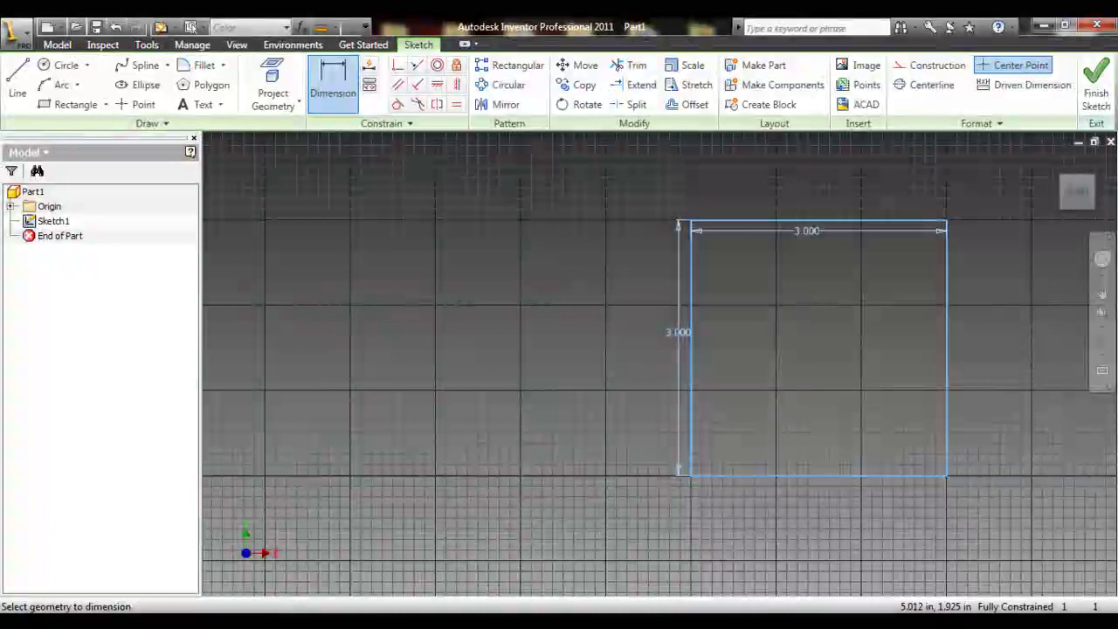
pyautogui.click(1102, 312)
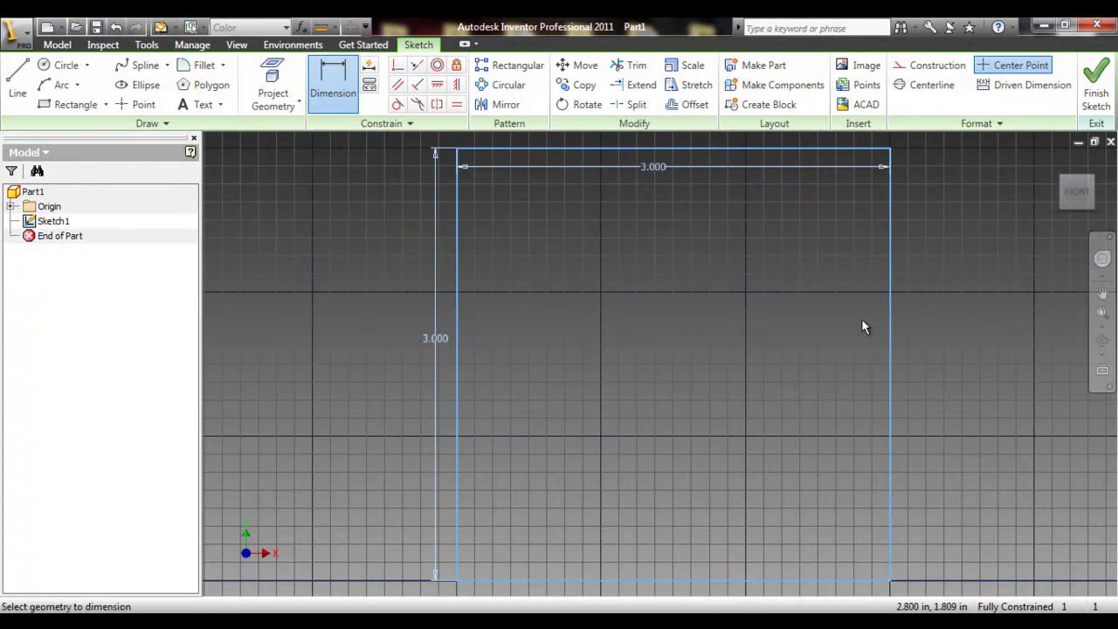
pyautogui.click(888, 334)
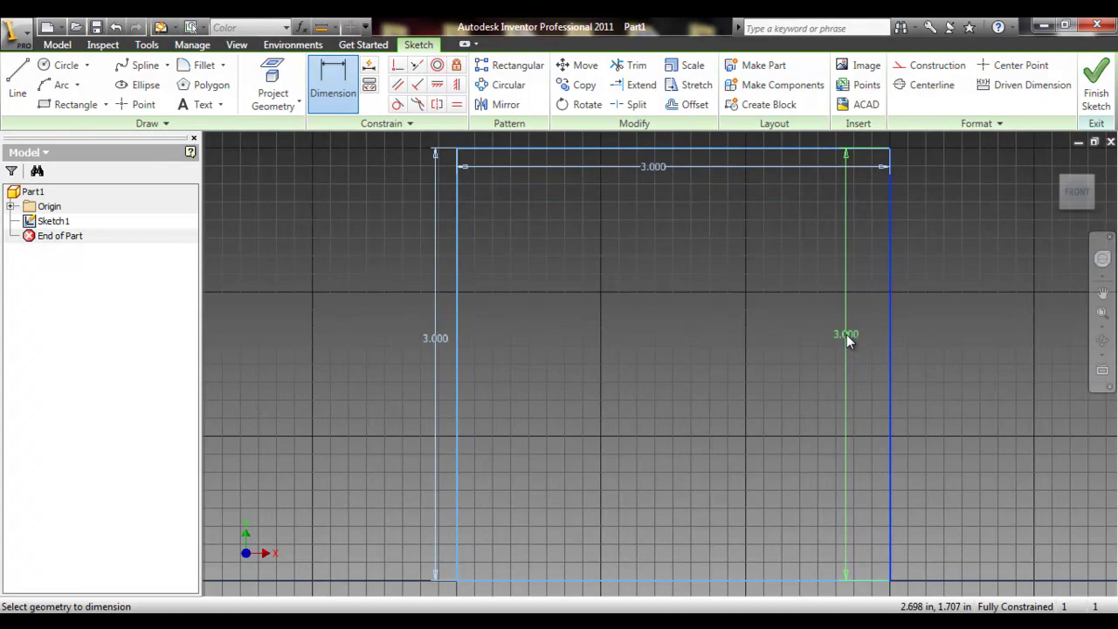
# Place the redundant right-edge dimension, then cancel it at the over-constrain warning
pyautogui.click(846, 335)
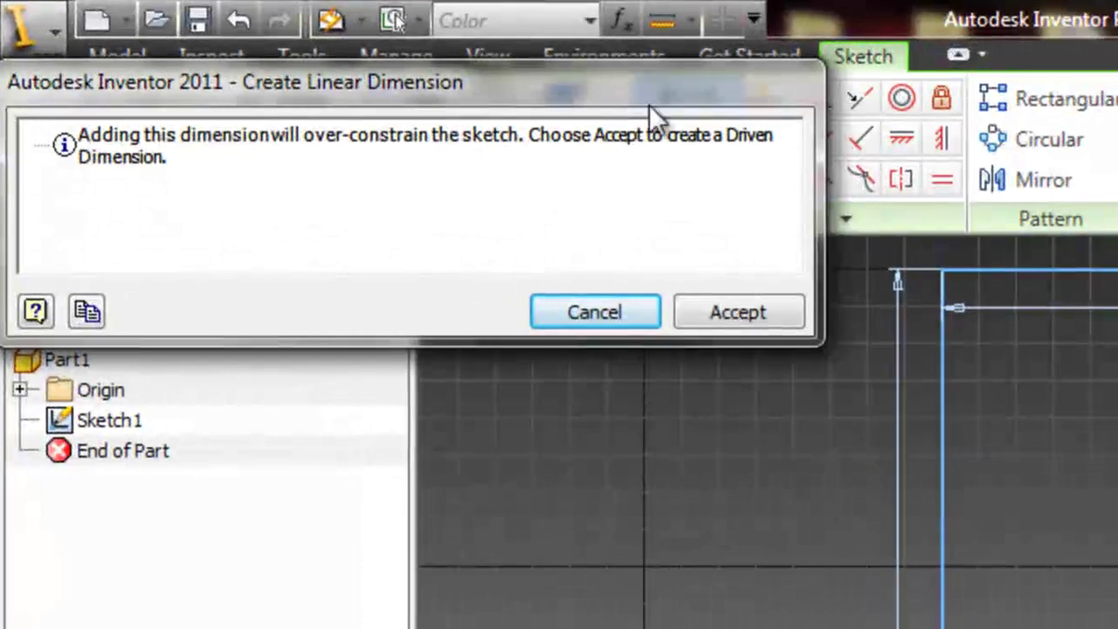
pyautogui.moveTo(362, 63); pyautogui.dragTo(759, 303)
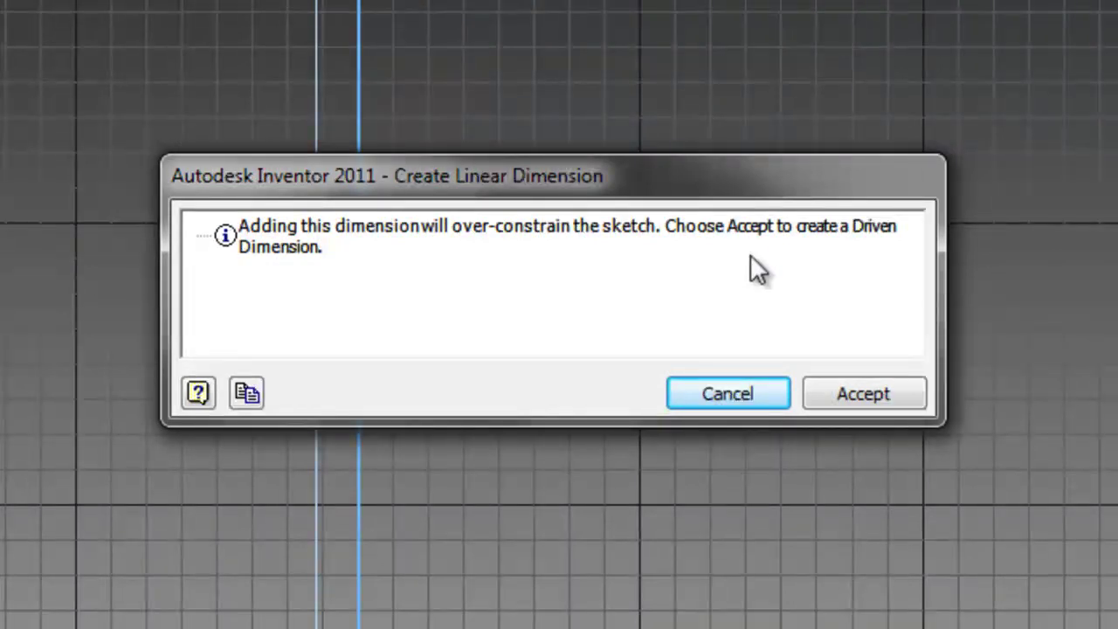
pyautogui.click(735, 389)
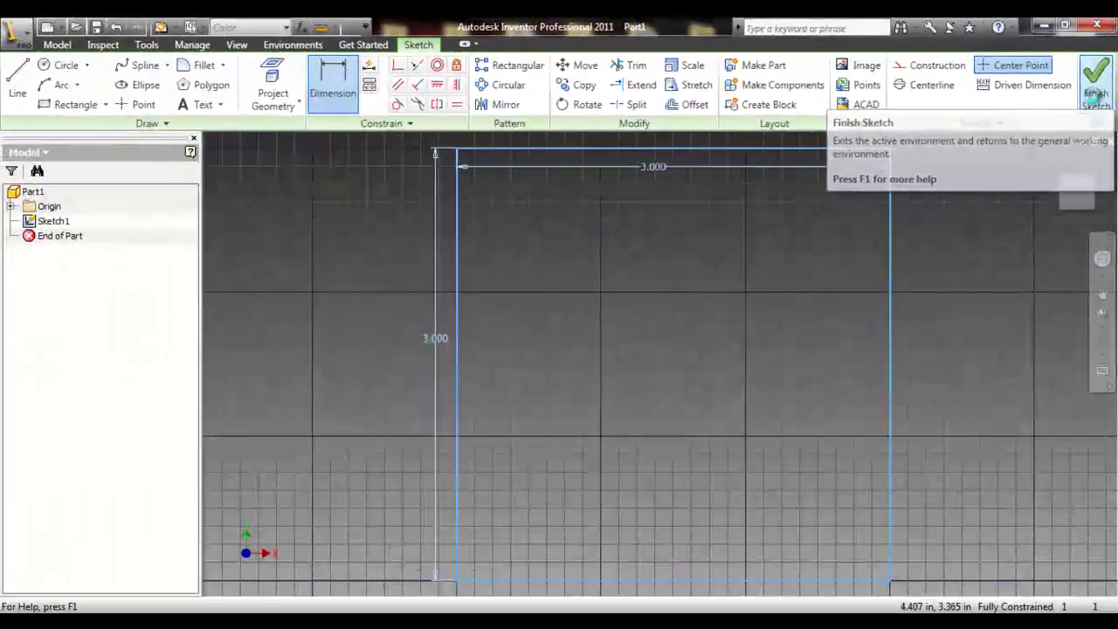
# Finish Sketch1 to show the 3 by 3 in square in the 3-D view
pyautogui.click(1072, 179)
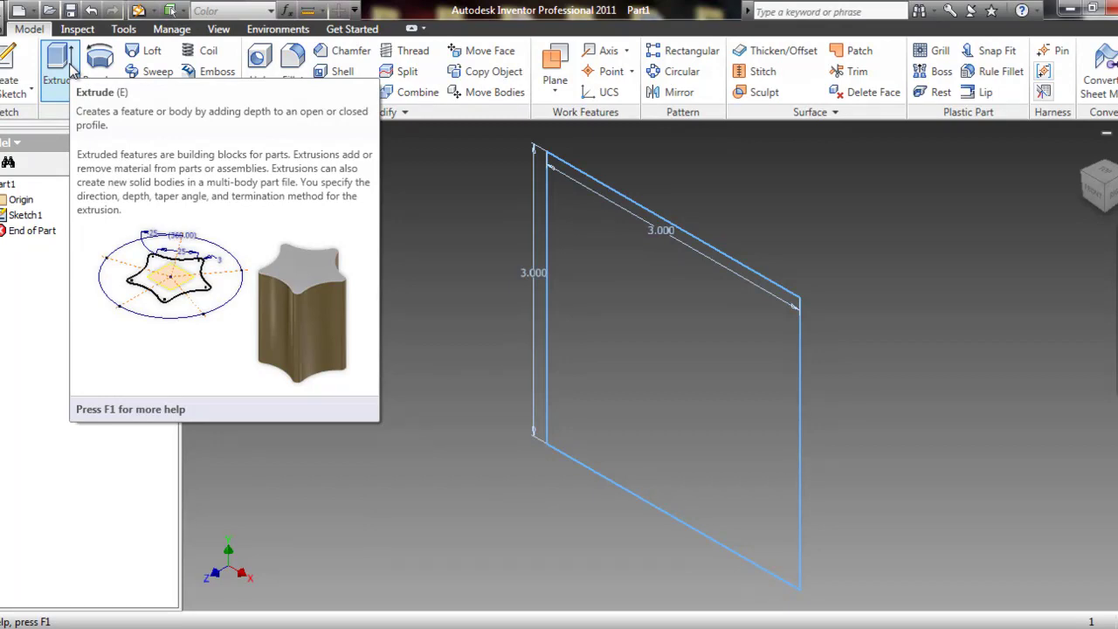
# Extrude the square a distance of 3 in to form the solid cube Extrusion1
pyautogui.click(59, 66)
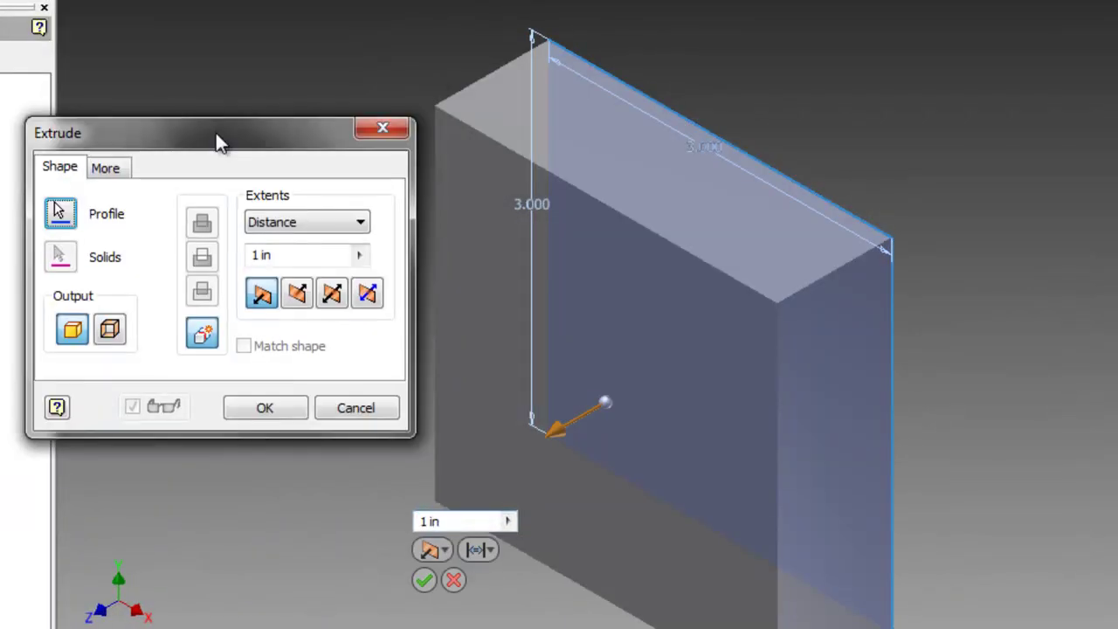
pyautogui.moveTo(214, 133); pyautogui.dragTo(127, 96)
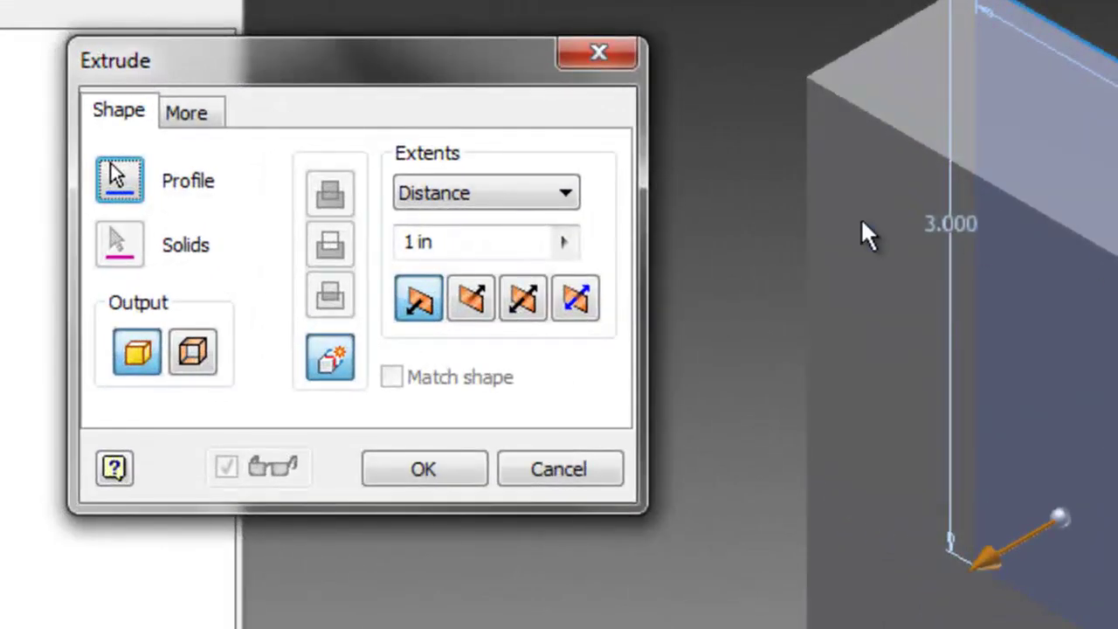
pyautogui.click(408, 242)
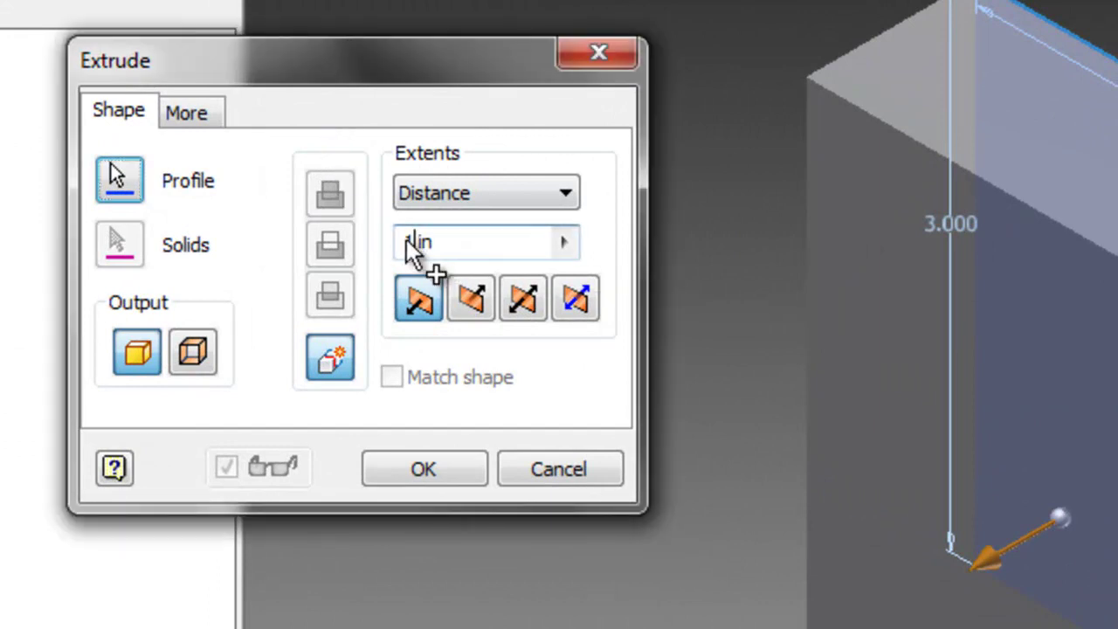
pyautogui.click(555, 314)
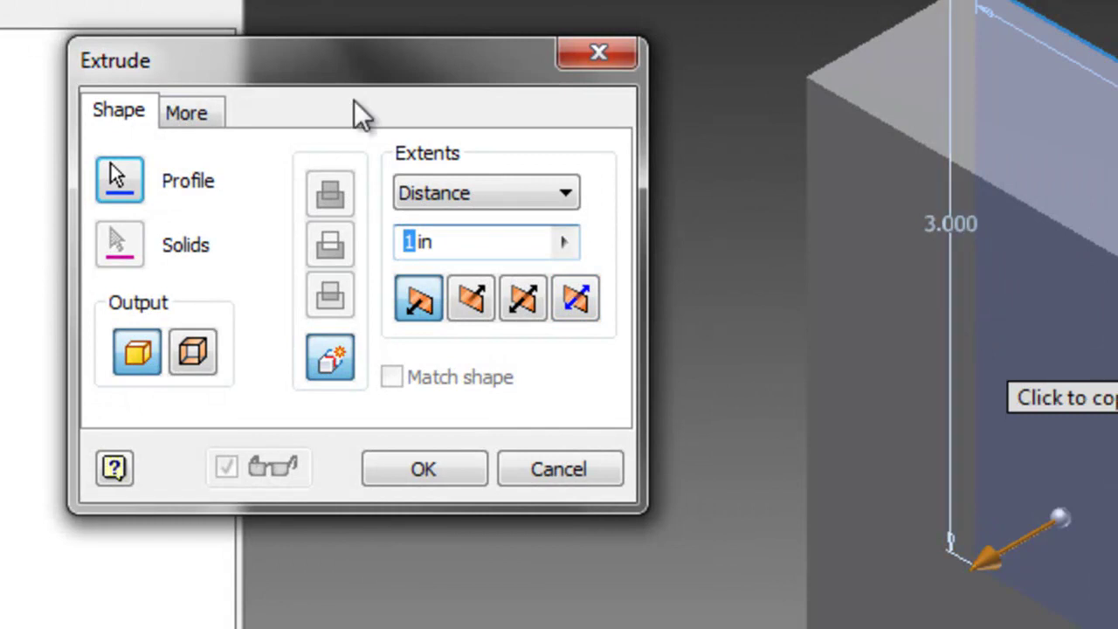
pyautogui.write('3')
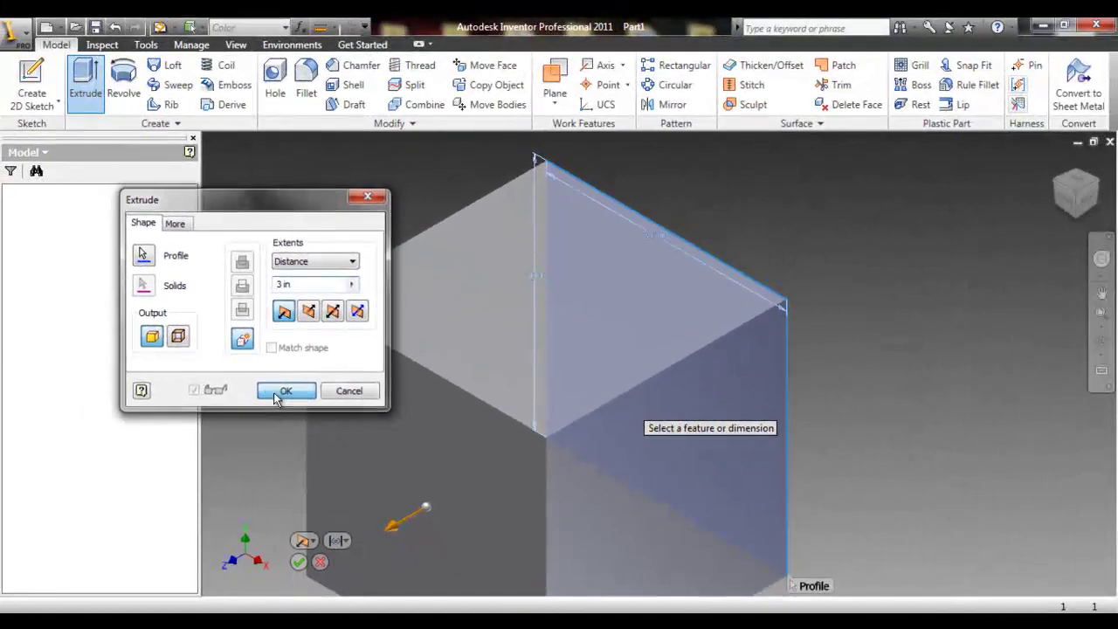
pyautogui.click(279, 391)
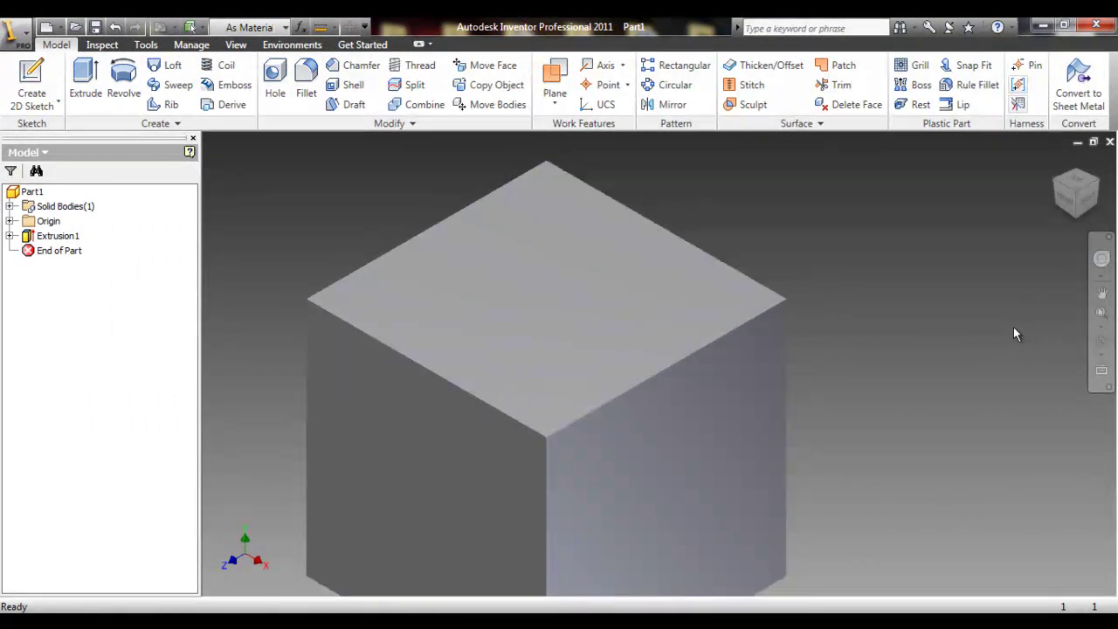
# Fit the whole cube in view and free-orbit it to inspect its underside
pyautogui.click(1102, 316)
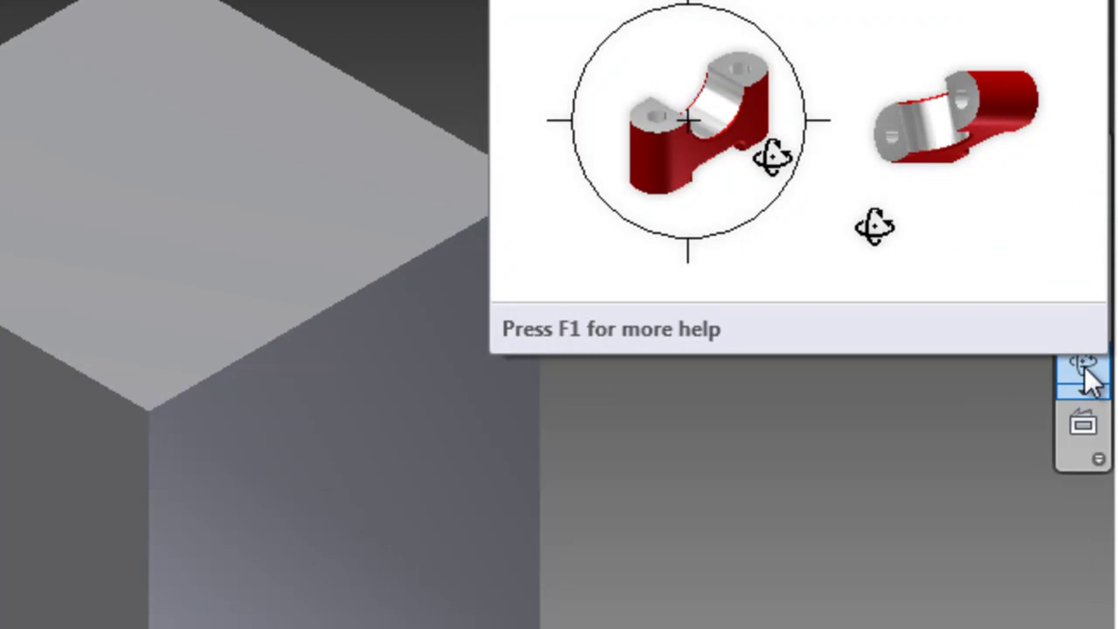
pyautogui.click(1084, 366)
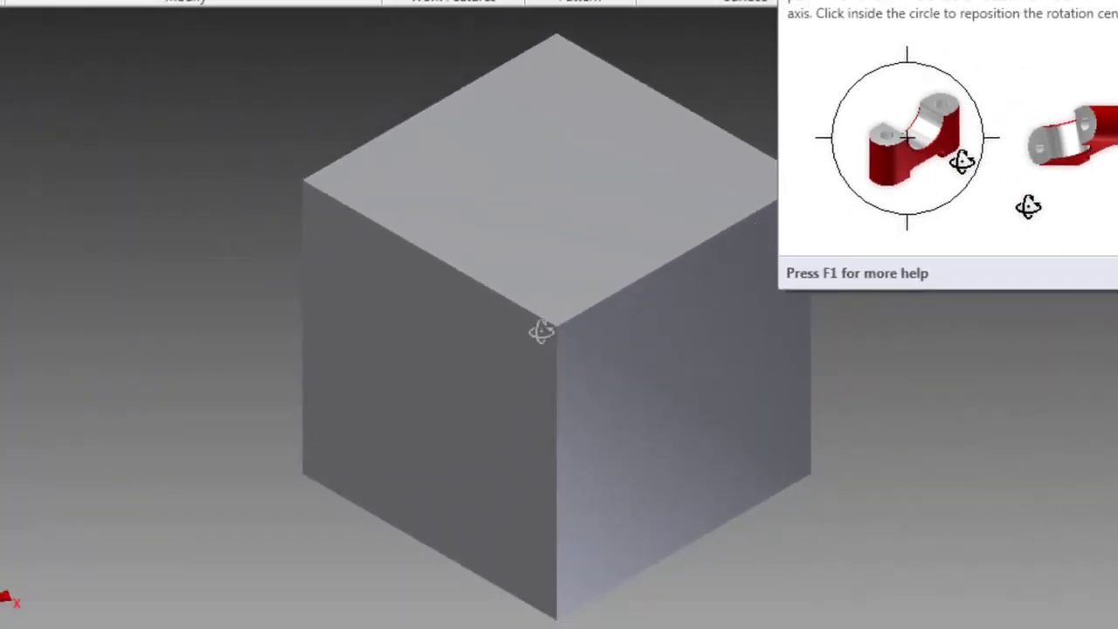
pyautogui.moveTo(542, 330); pyautogui.dragTo(352, 390)
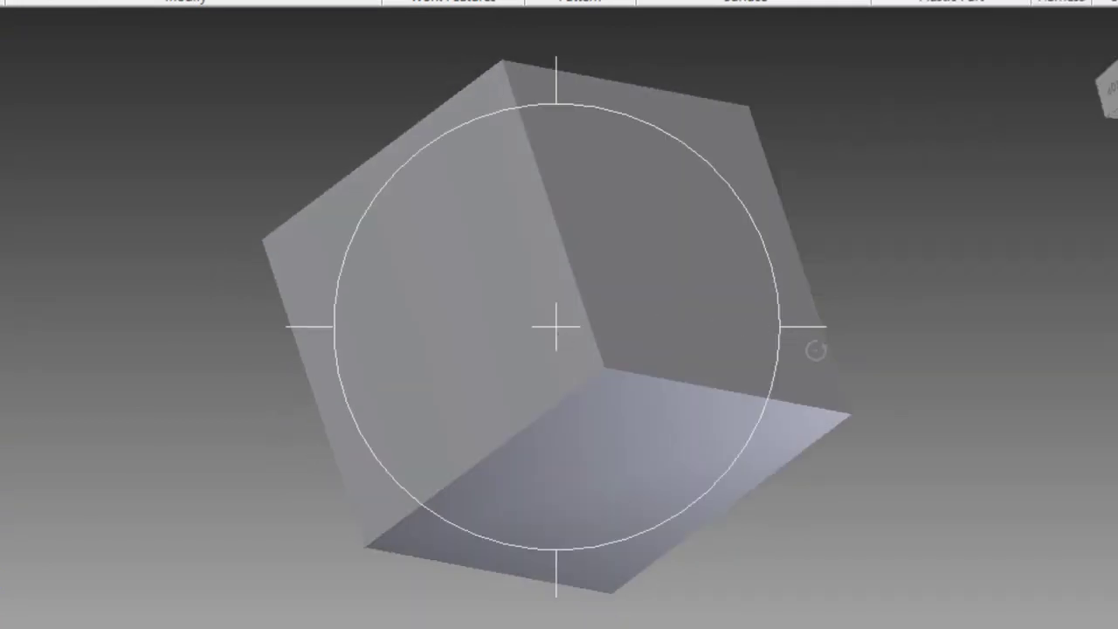
pyautogui.press('Escape')
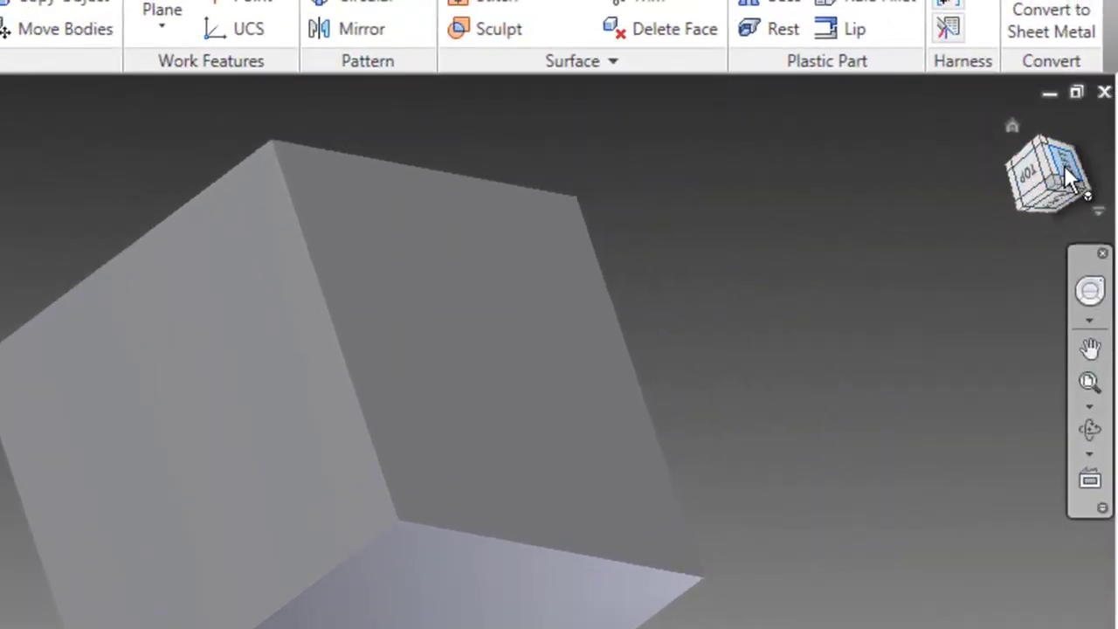
# Orbit the cube toward its left side with the ViewCube, then restore the home isometric view
pyautogui.moveTo(1066, 179)
pyautogui.mouseDown()
pyautogui.moveTo(1039, 170)
pyautogui.moveTo(1013, 227)
pyautogui.moveTo(935, 155)
pyautogui.moveTo(990, 149)
pyautogui.moveTo(1086, 207)
pyautogui.moveTo(1103, 155)
pyautogui.moveTo(1068, 149)
pyautogui.mouseUp()
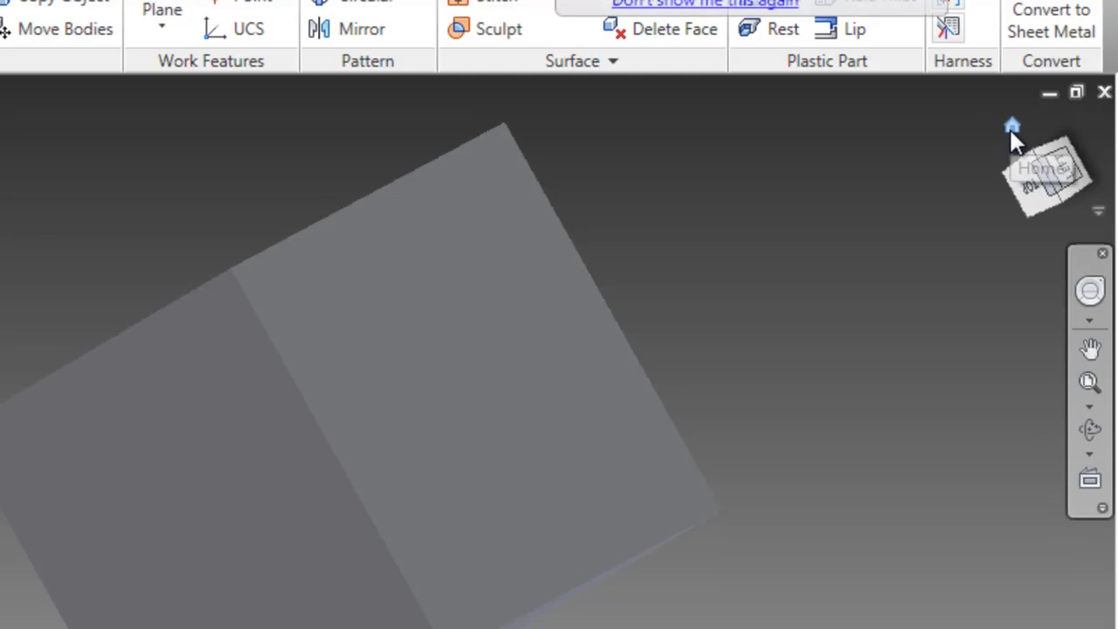
pyautogui.click(1012, 129)
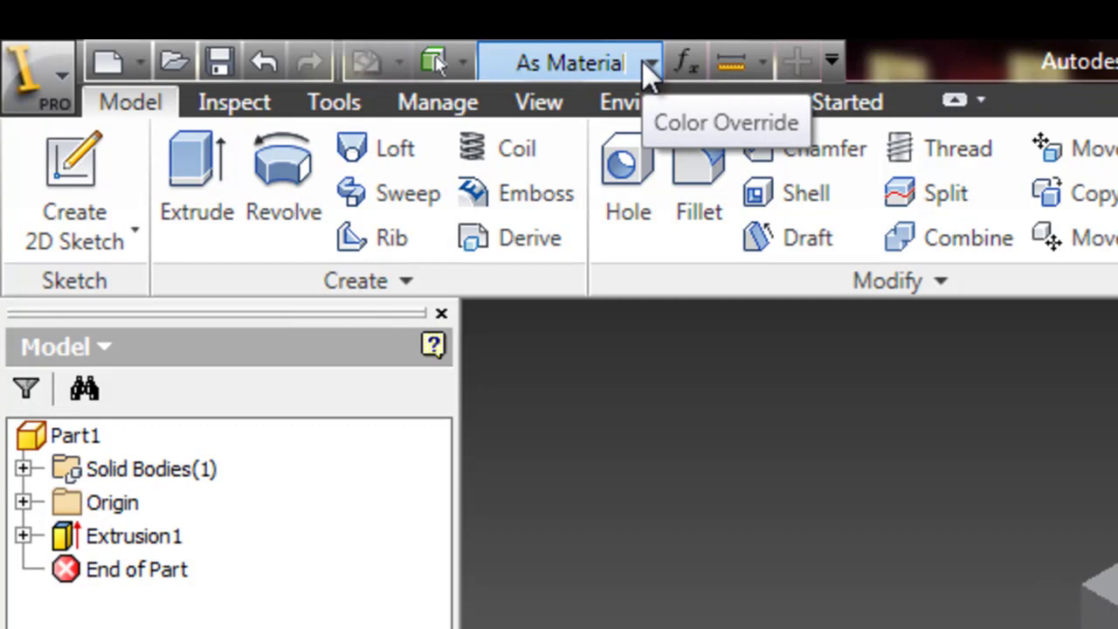
# Give the cube the Brown appearance from the Quick Access appearance list
pyautogui.click(648, 65)
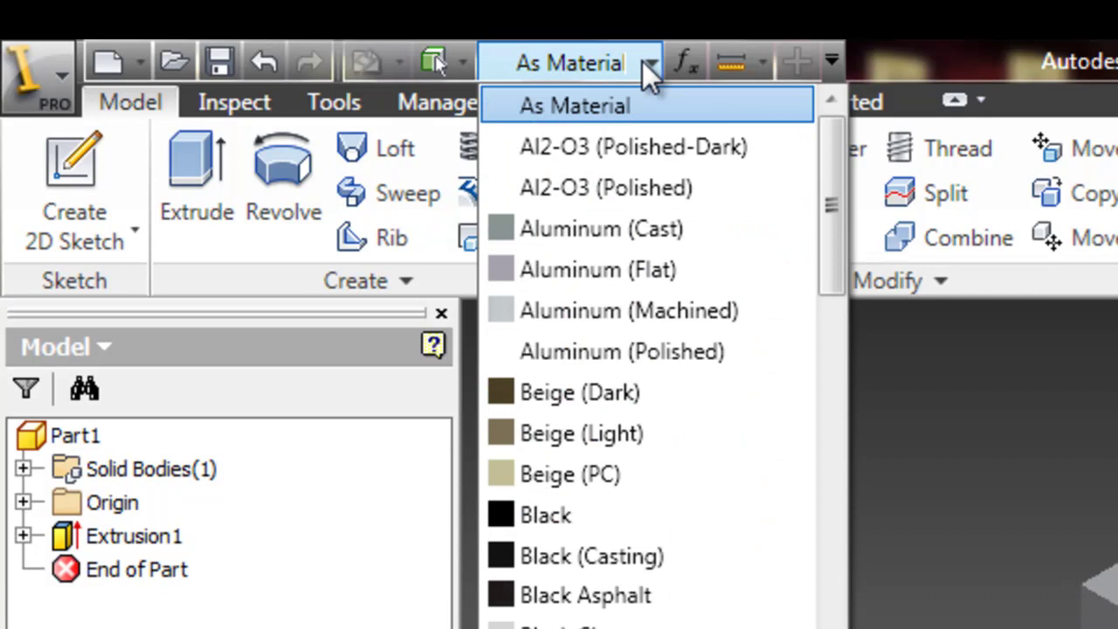
pyautogui.scroll(-1, 830, 210)
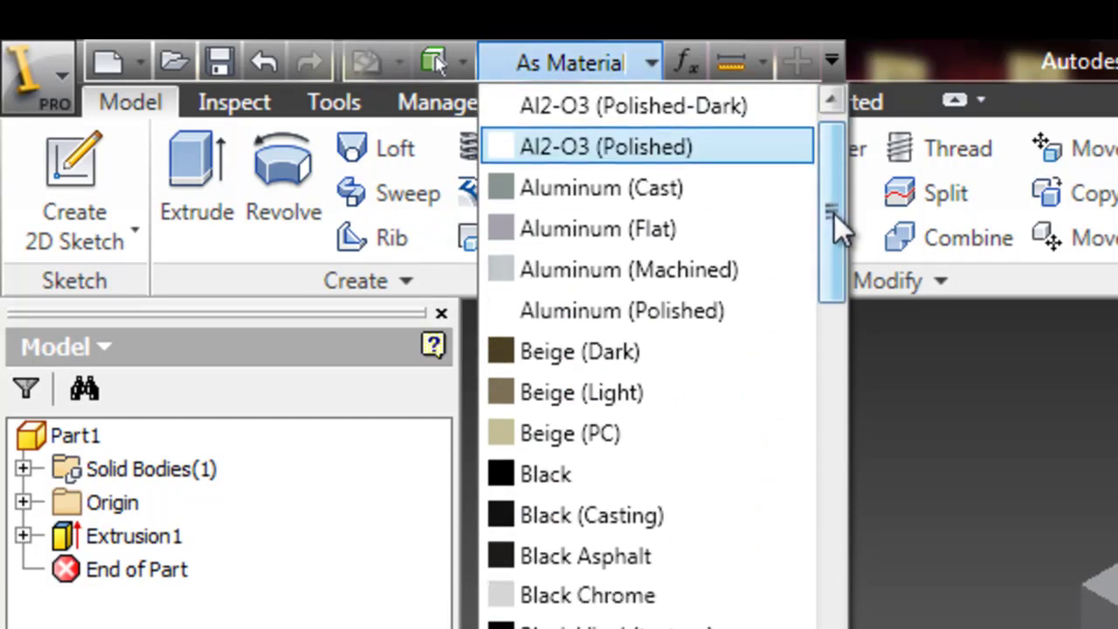
pyautogui.moveTo(834, 214); pyautogui.dragTo(836, 229)
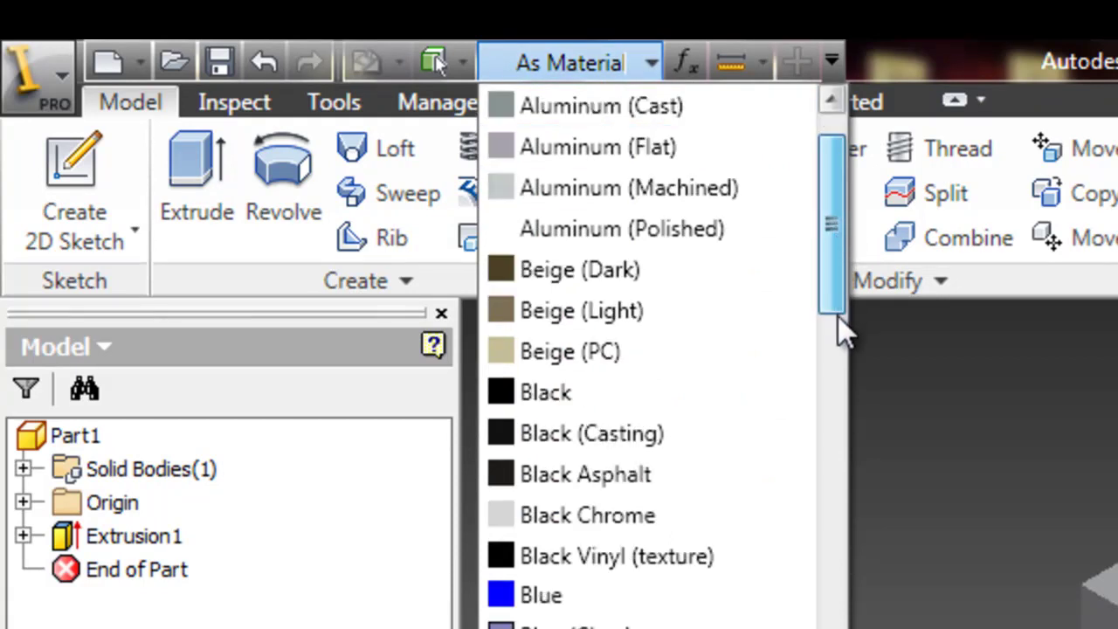
pyautogui.scroll(-1, 837, 316)
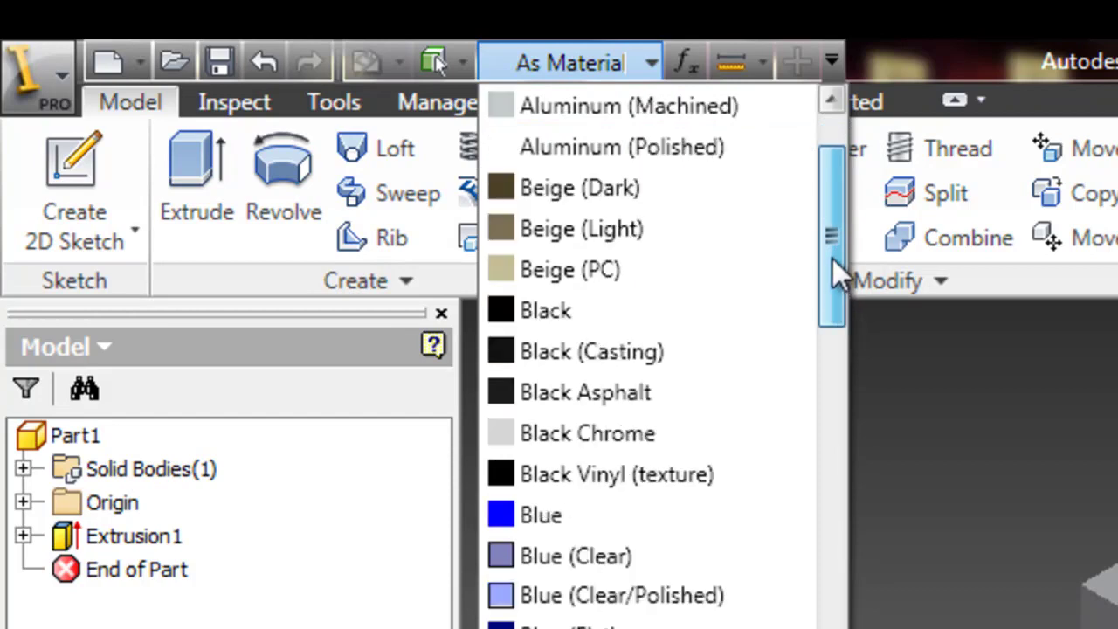
pyautogui.scroll(-5, 832, 260)
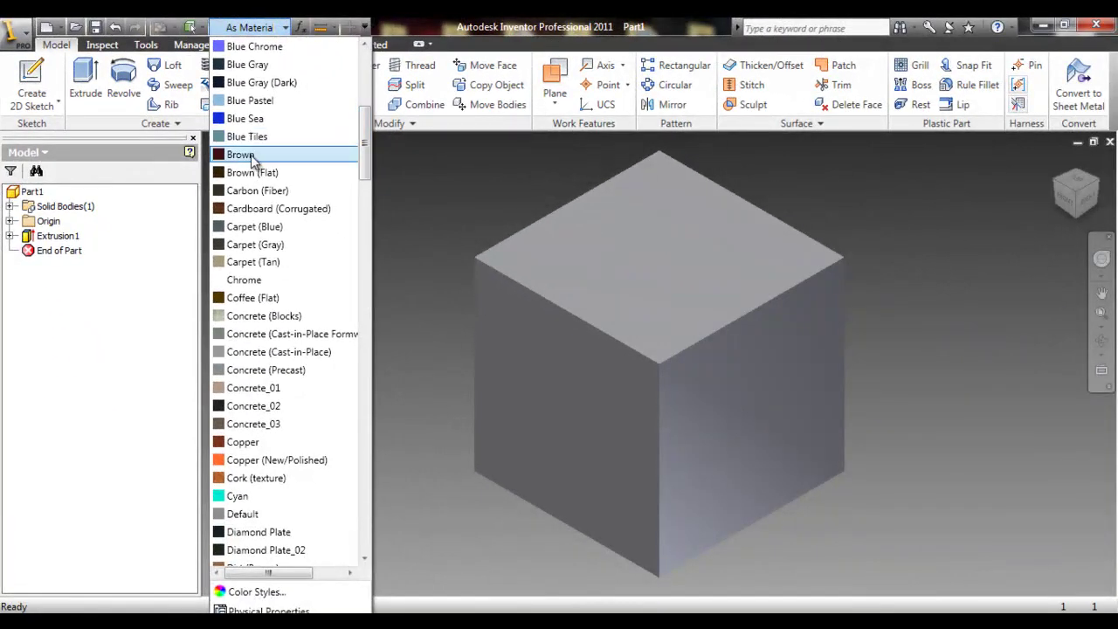
pyautogui.click(250, 154)
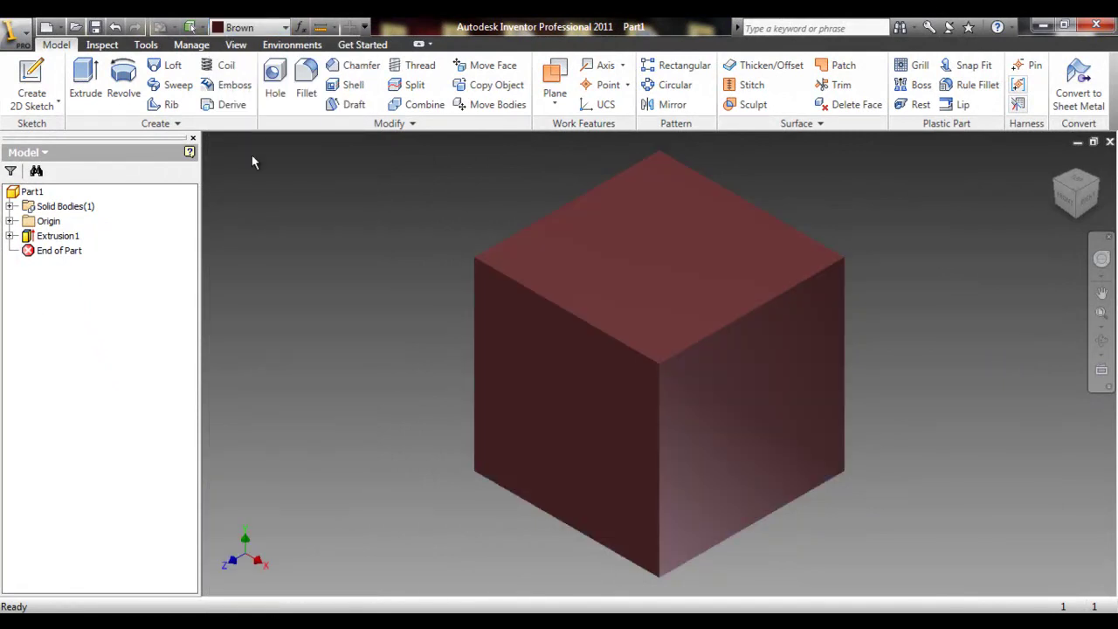
# Browse further down the appearance list and apply Wood (Oak Burled) to the cube
pyautogui.click(288, 28)
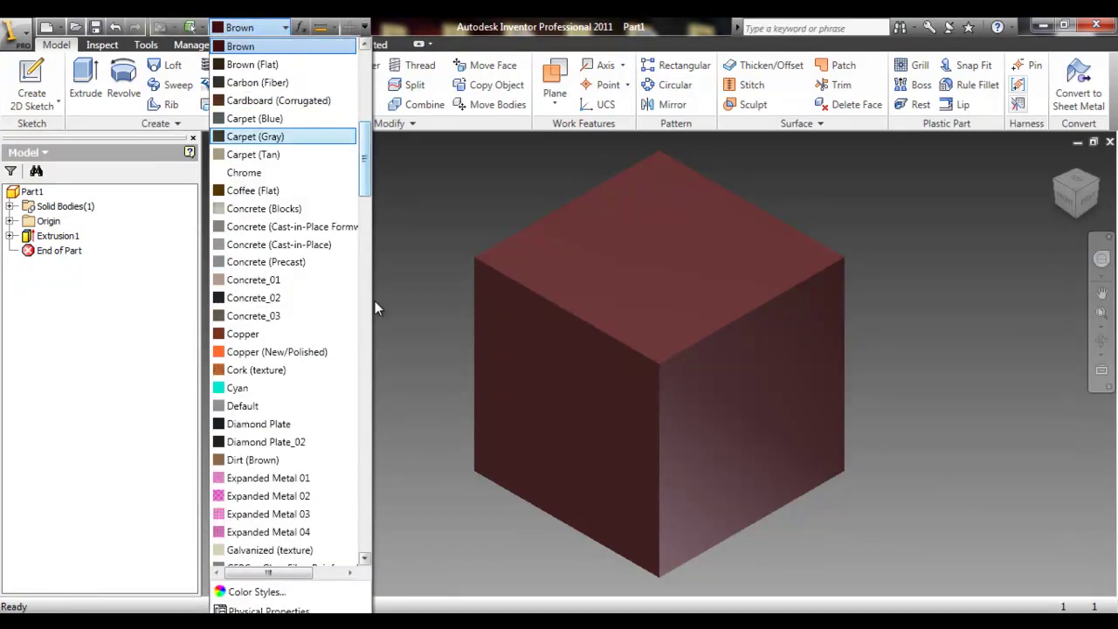
pyautogui.scroll(-1, 374, 300)
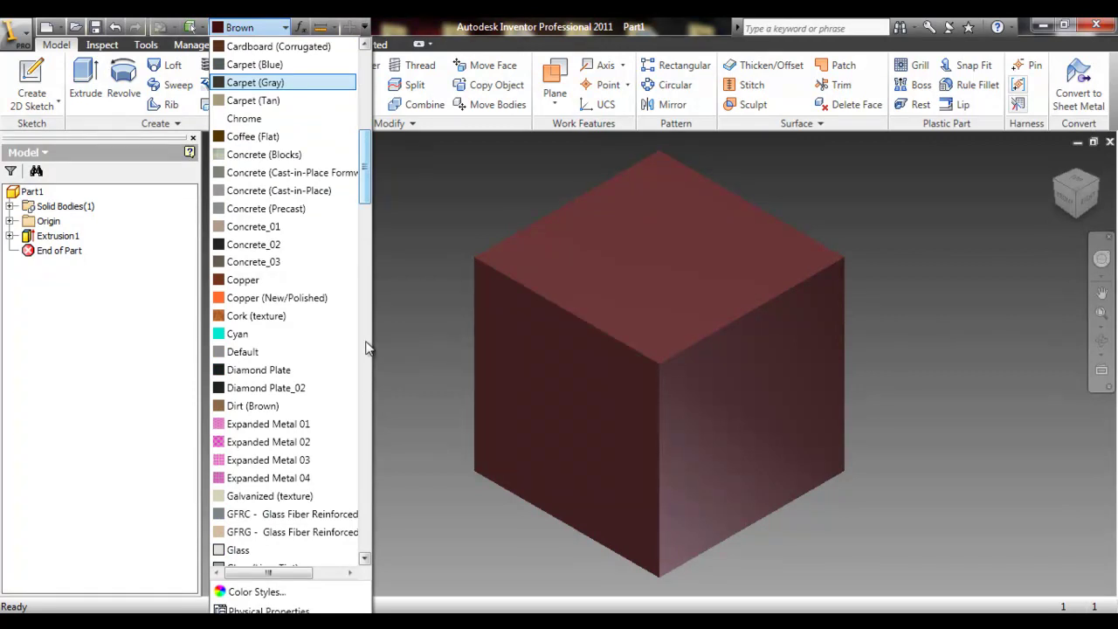
pyautogui.click(370, 288)
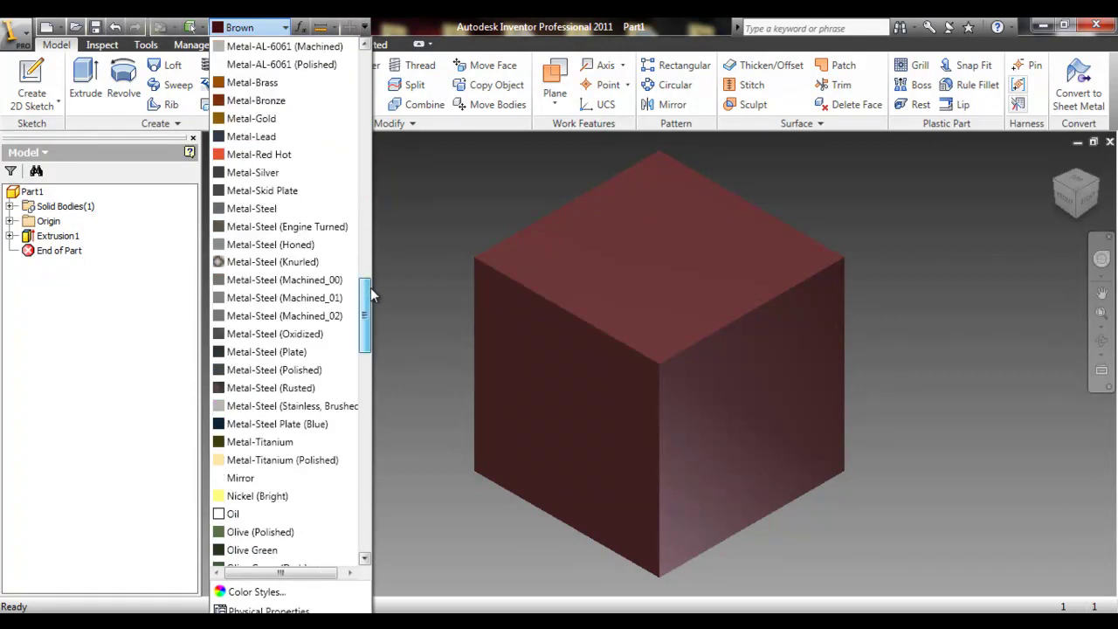
pyautogui.click(366, 477)
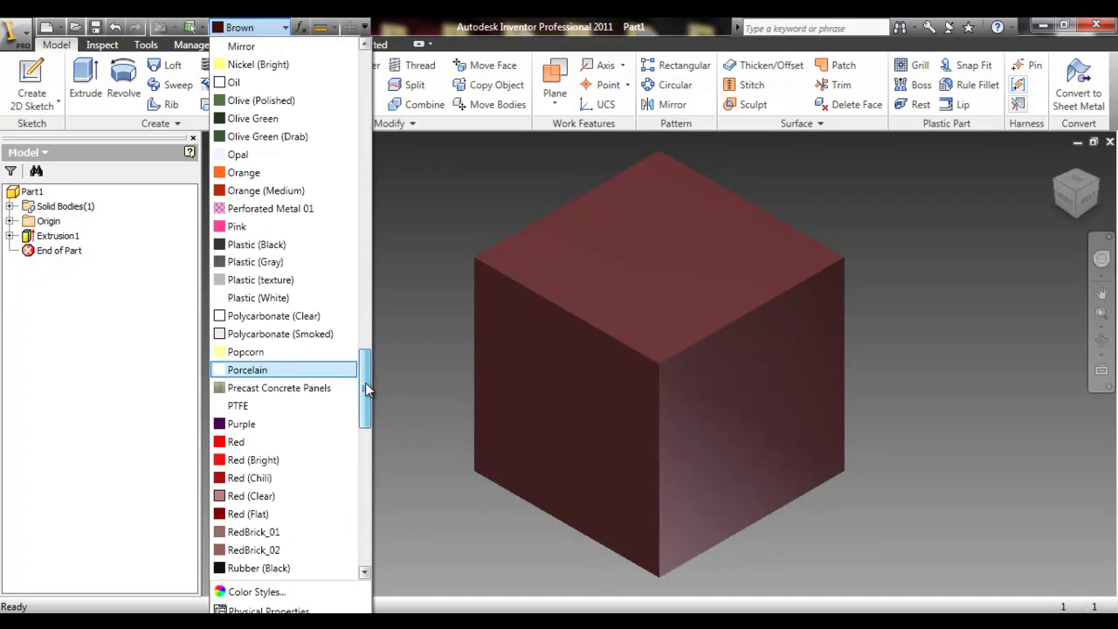
pyautogui.click(367, 494)
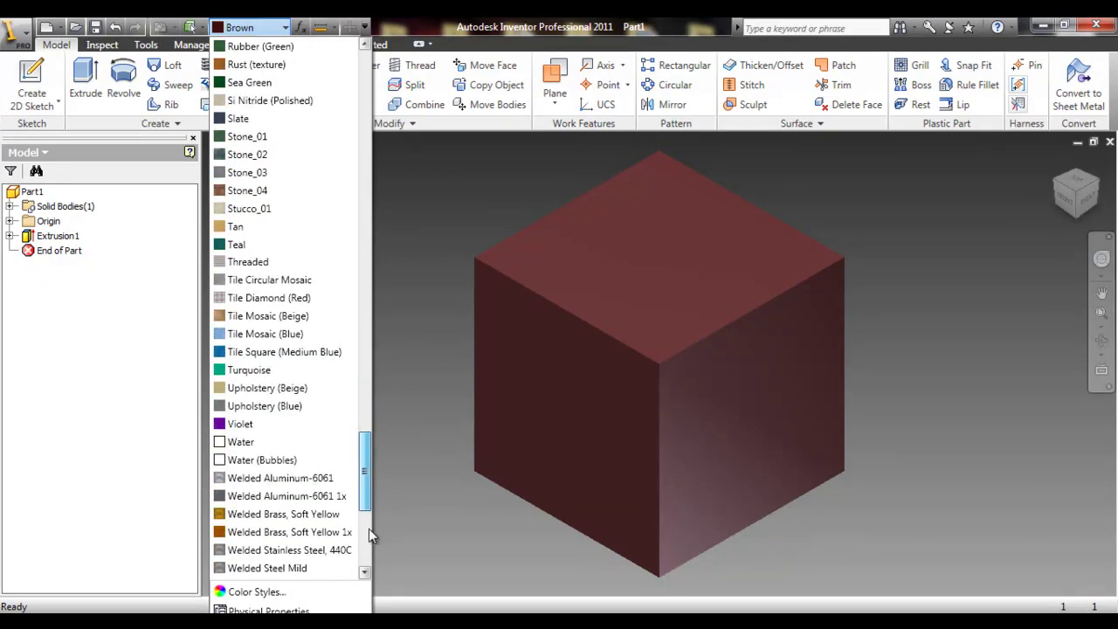
pyautogui.click(369, 529)
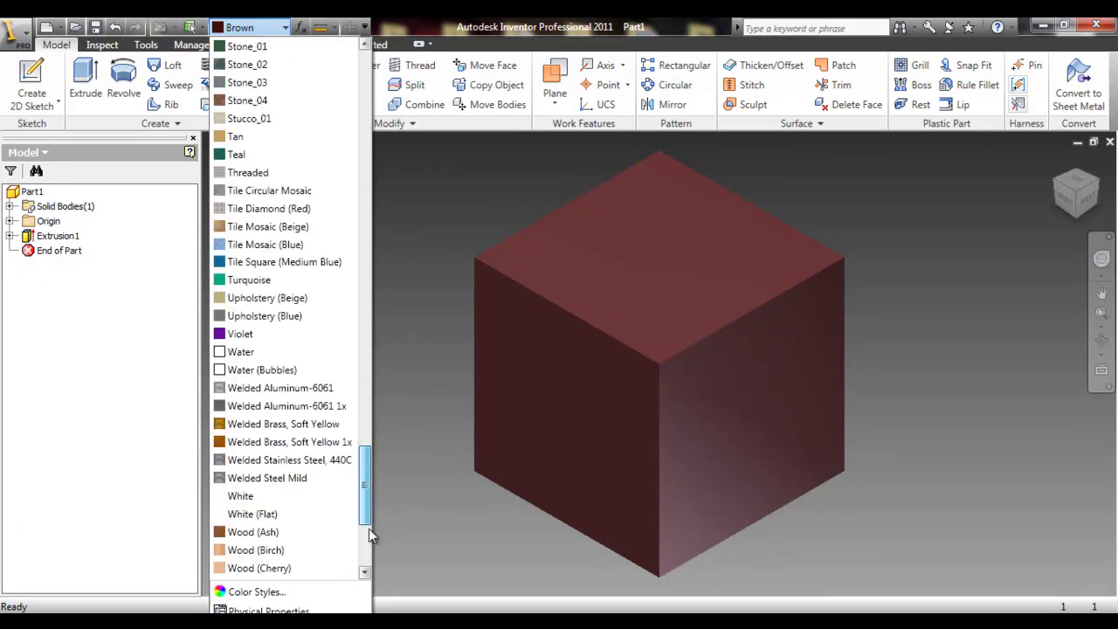
pyautogui.scroll(-5, 280, 535)
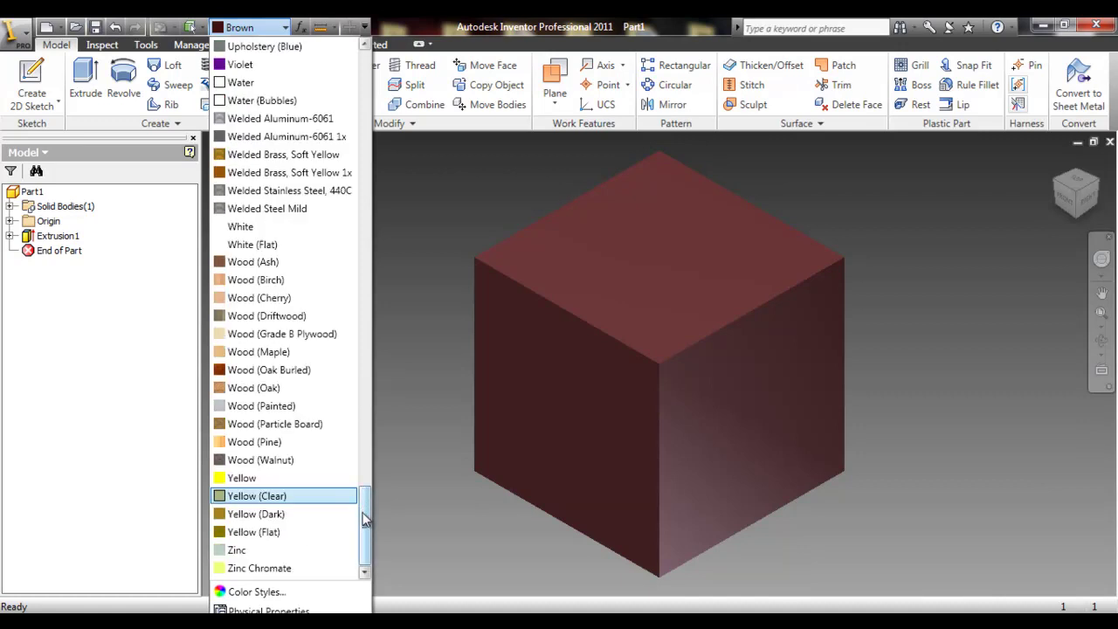
pyautogui.click(297, 371)
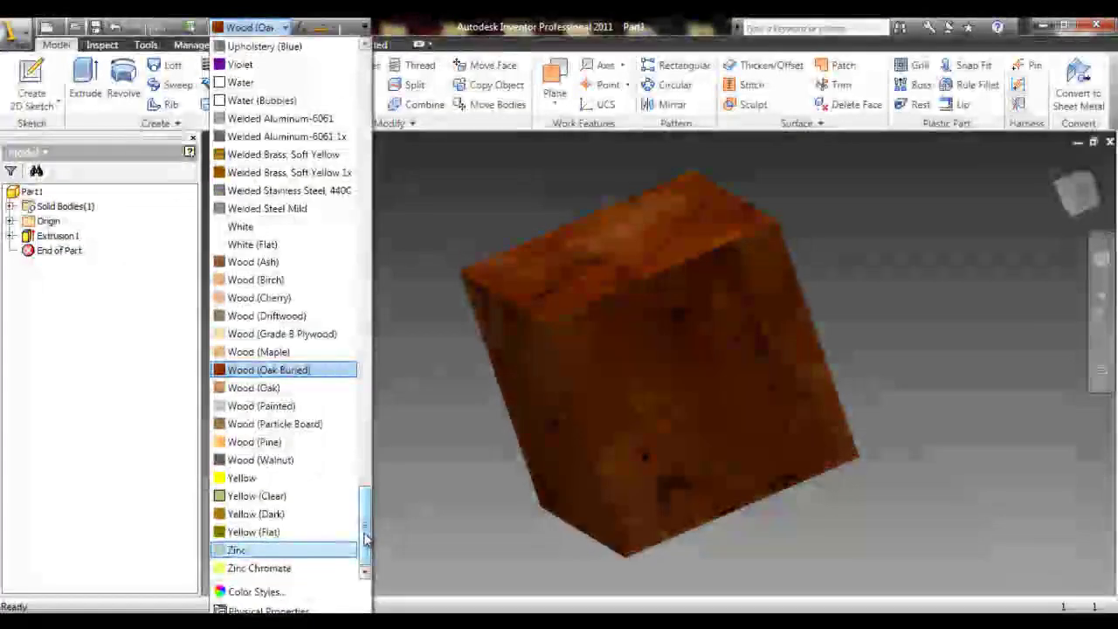
# Scroll back up the appearance list and switch the cube to Chrome
pyautogui.moveTo(365, 538); pyautogui.dragTo(372, 211)
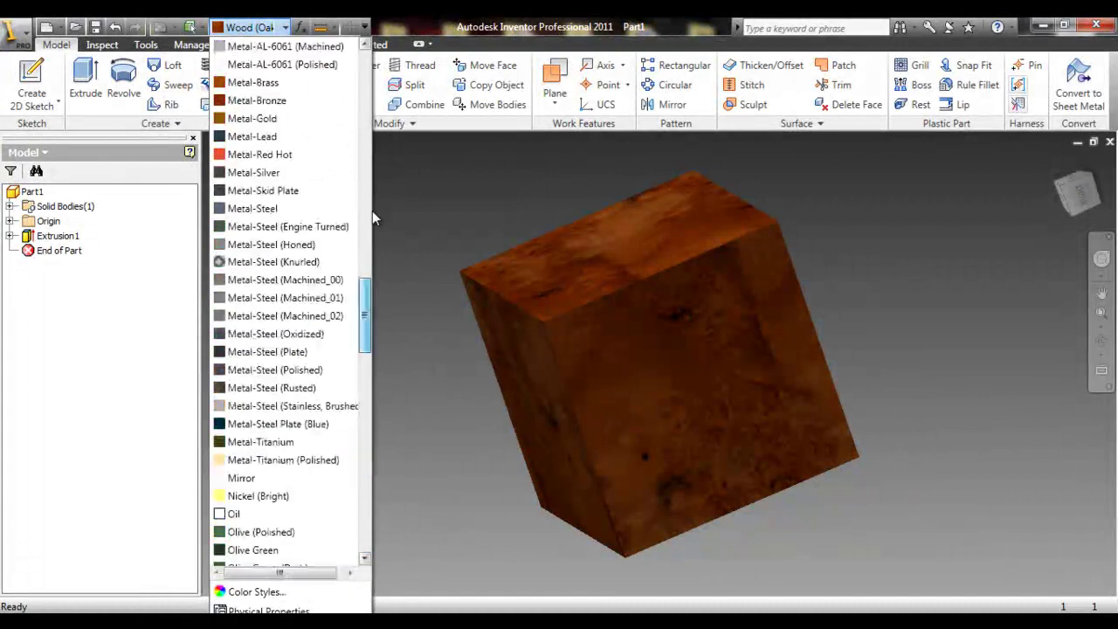
pyautogui.scroll(15, 371, 208)
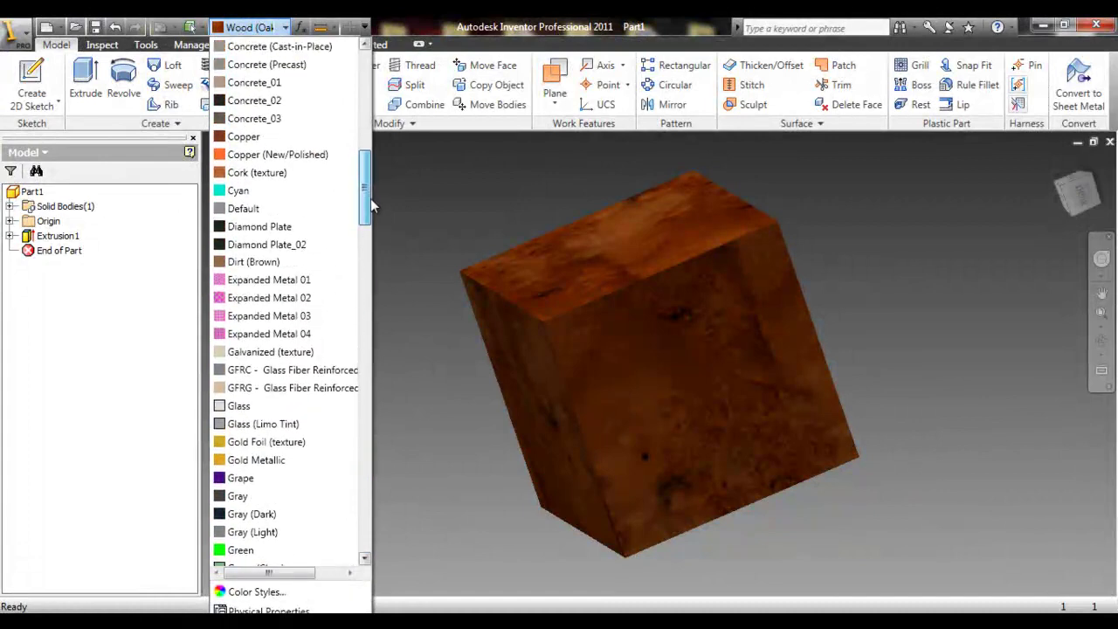
pyautogui.scroll(3, 370, 198)
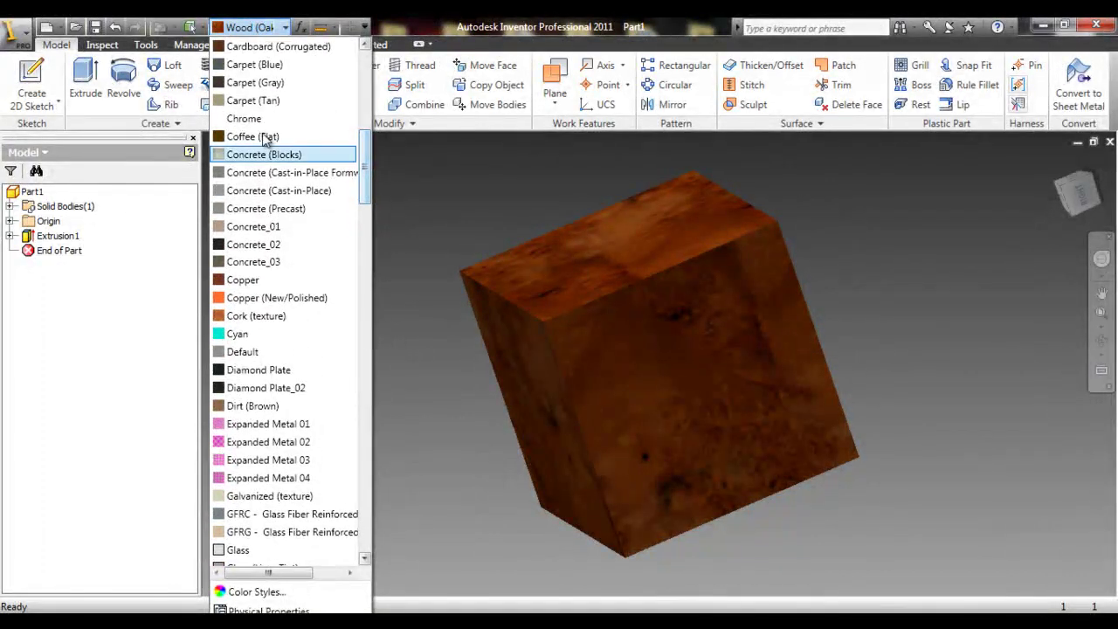
pyautogui.click(253, 119)
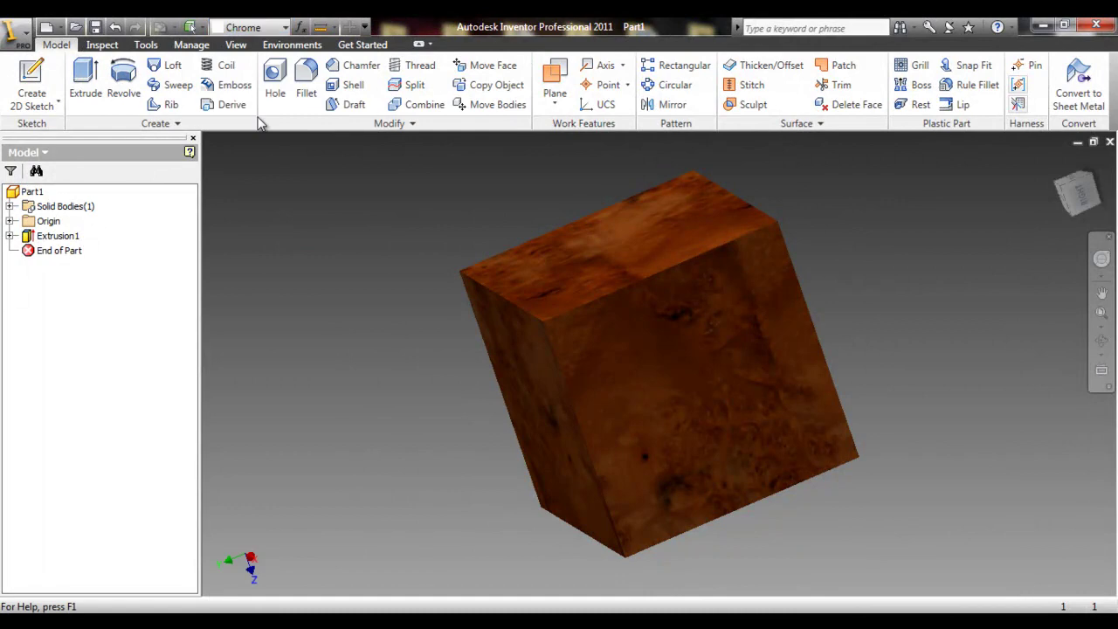
# Free-orbit the cube, revert it from Chrome to Wood (Oak Burled), and orbit to see its underside
pyautogui.click(1101, 339)
pyautogui.moveTo(668, 349); pyautogui.dragTo(740, 446)
pyautogui.press('Escape')
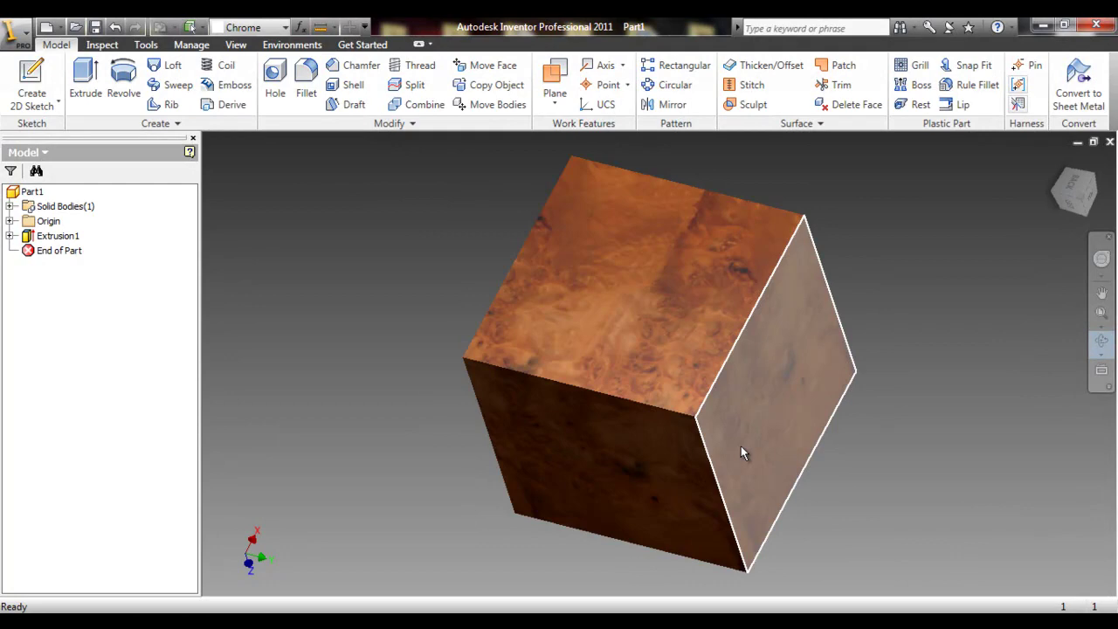
pyautogui.click(1107, 347)
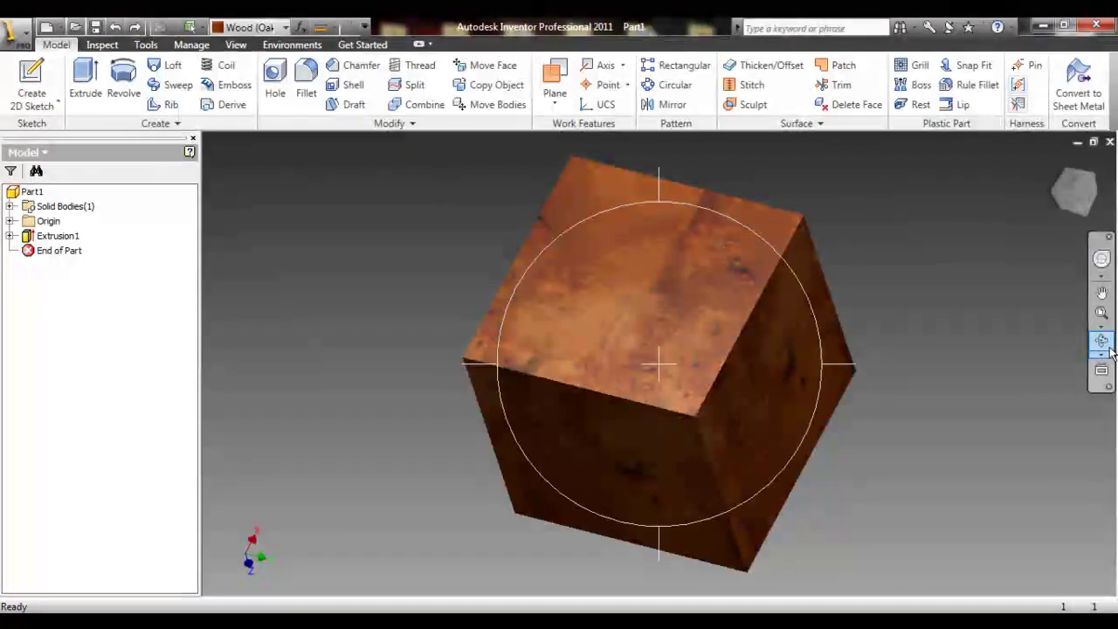
pyautogui.moveTo(765, 318); pyautogui.dragTo(867, 331)
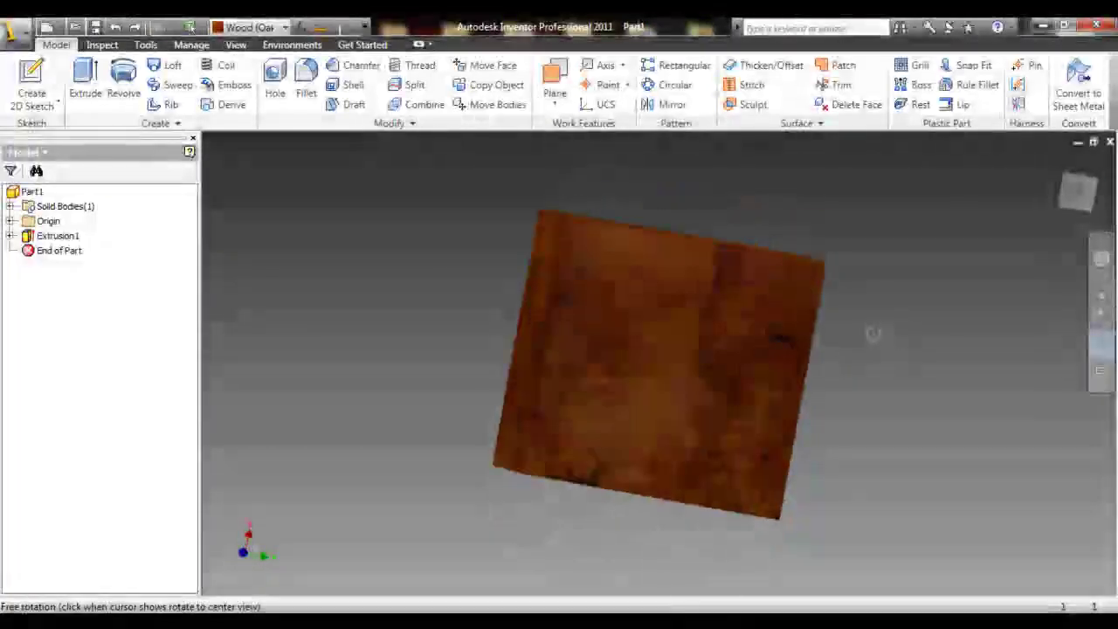
pyautogui.press('Escape')
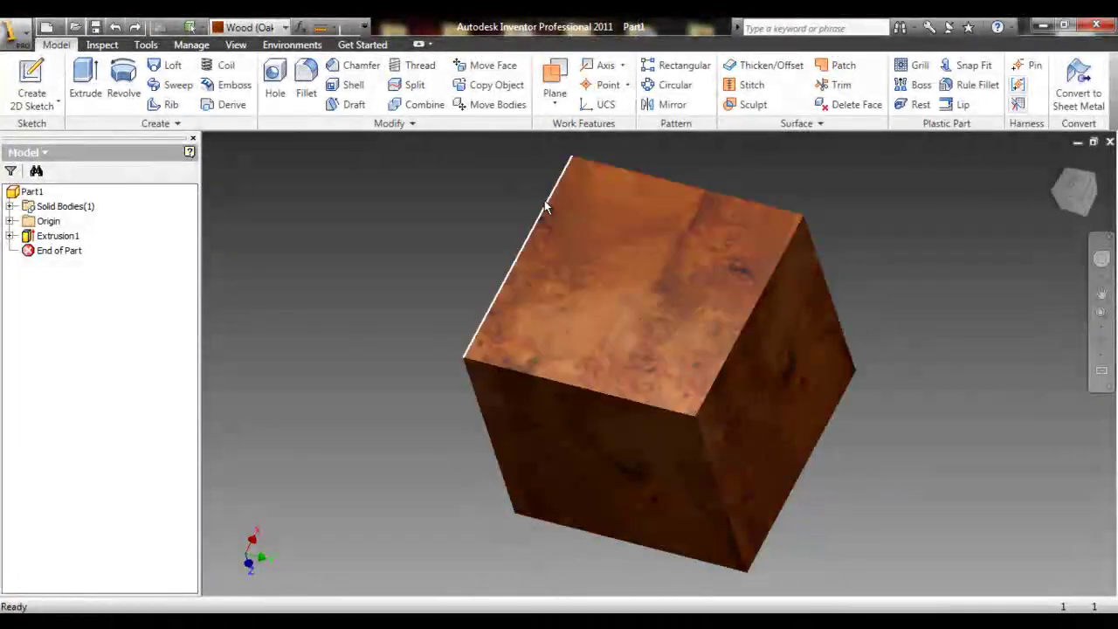
# Show and dismiss the application menu, then return the wood cube to the home isometric view
pyautogui.click(19, 42)
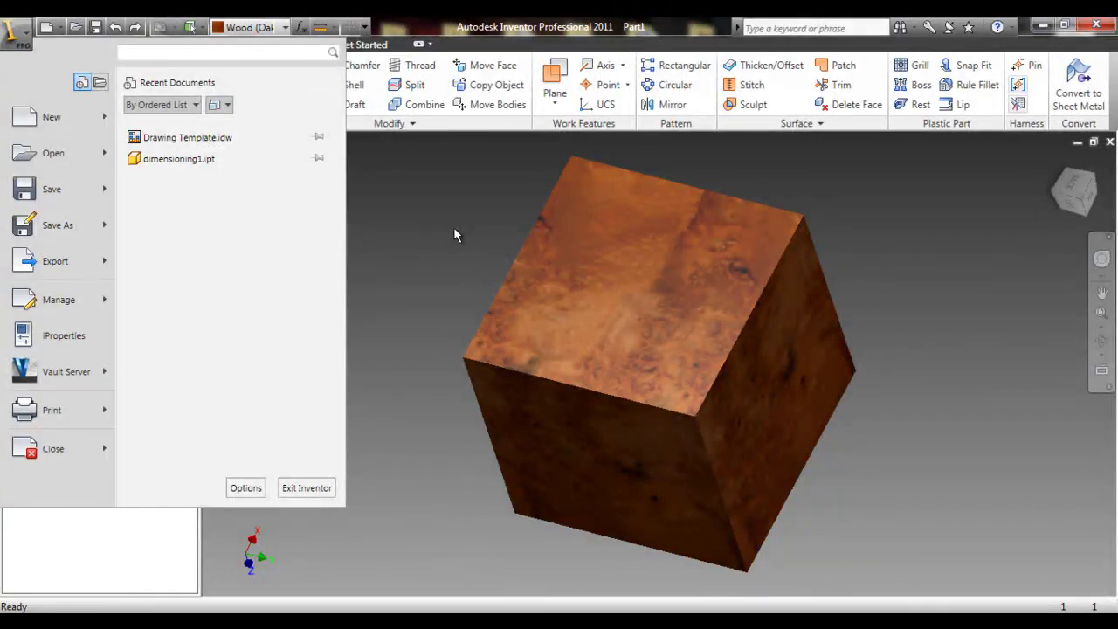
pyautogui.click(454, 231)
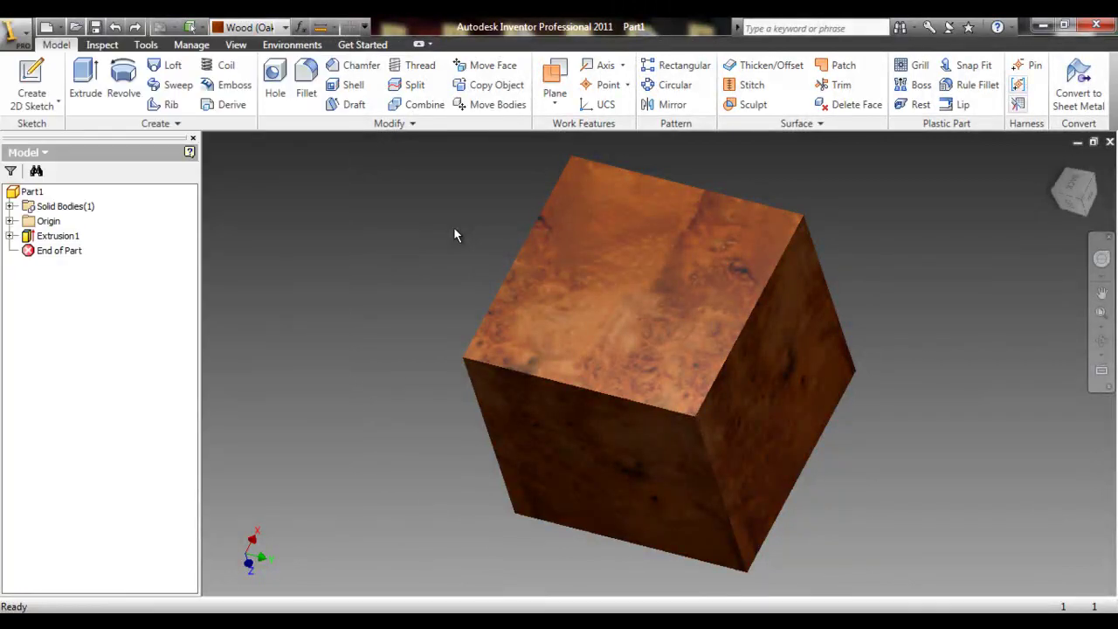
pyautogui.click(1055, 163)
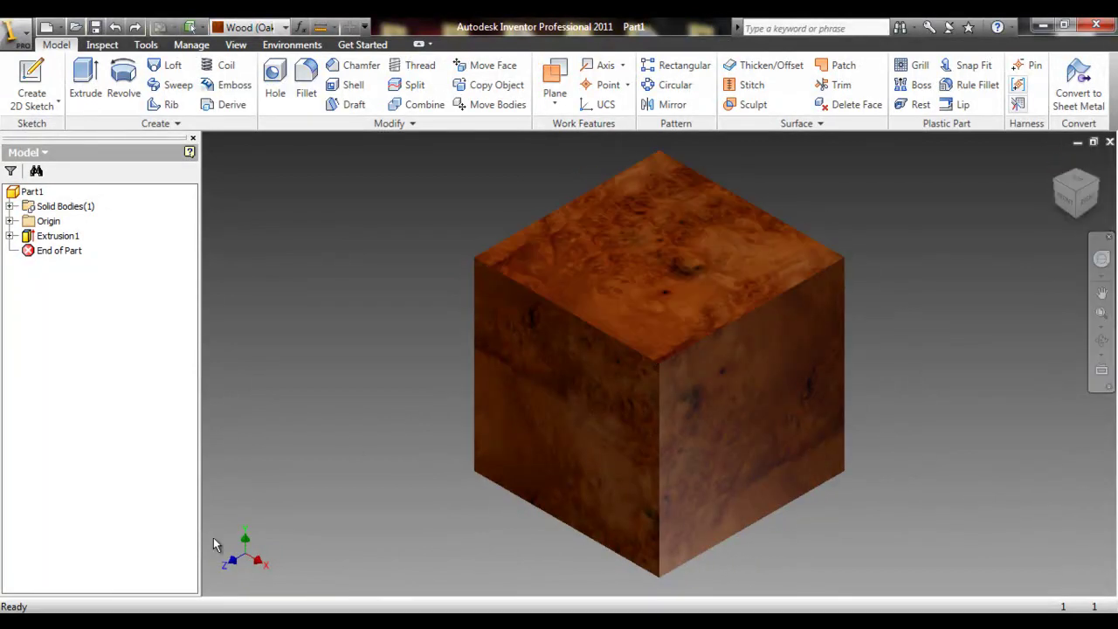
# Launch Snipping Tool and capture a rectangle around the wood cube in the viewport
pyautogui.press('super')
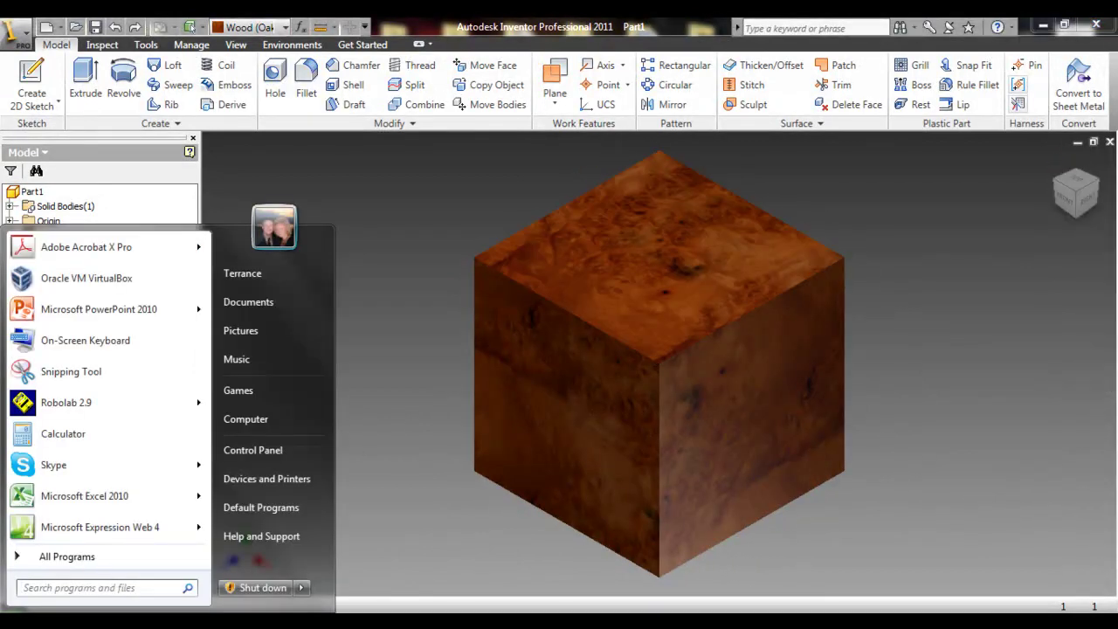
pyautogui.click(79, 382)
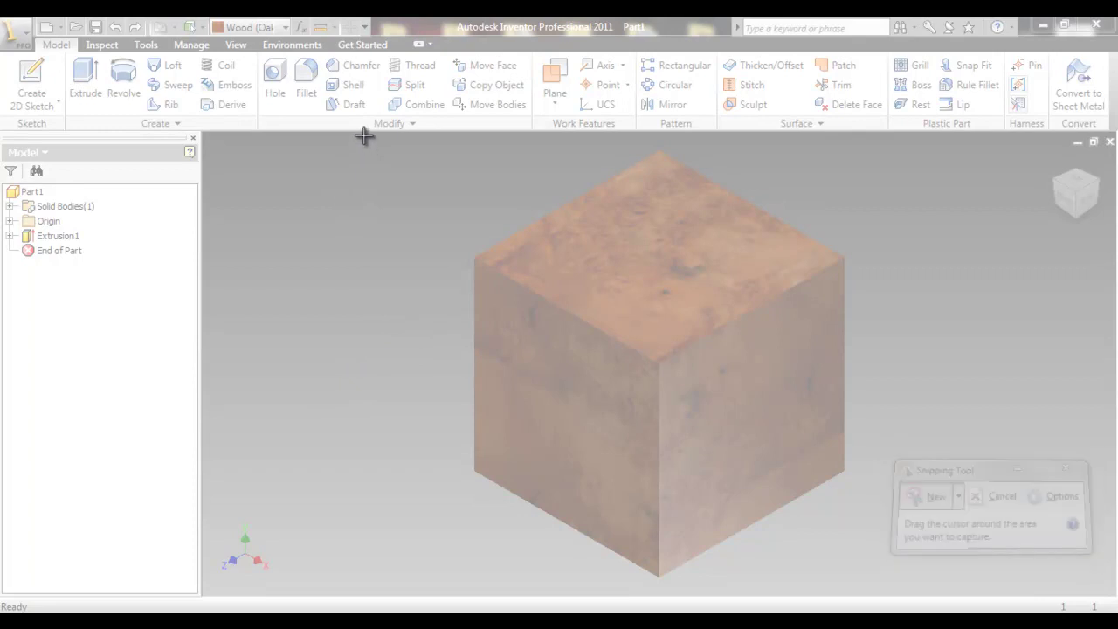
pyautogui.moveTo(364, 135); pyautogui.dragTo(968, 590)
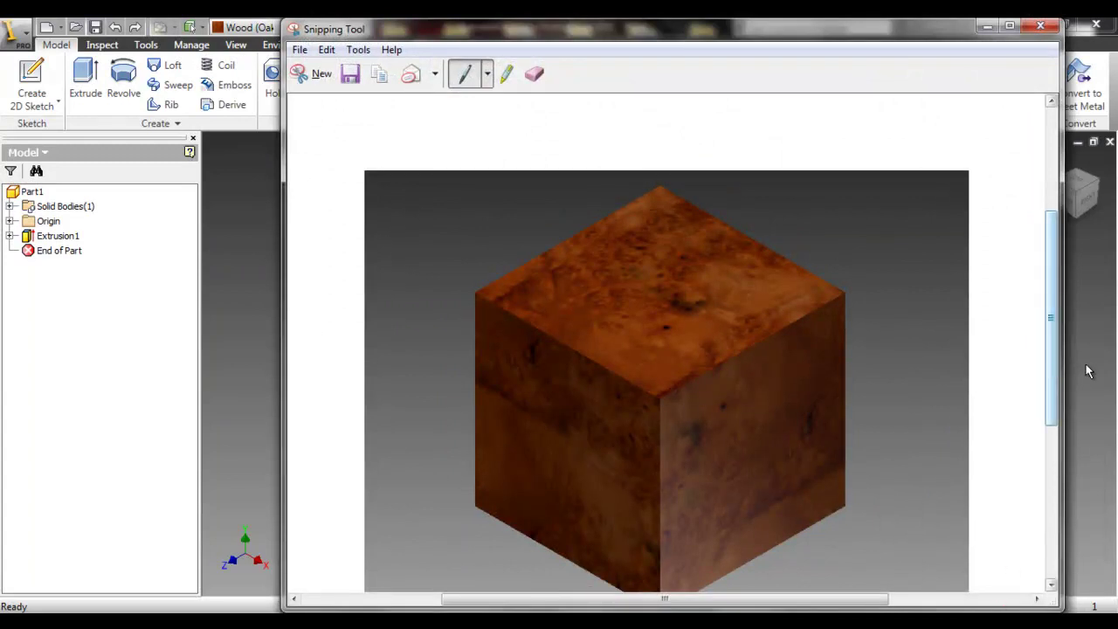
# Begin saving the snip with Save Snip, then cancel the Save As dialog
pyautogui.scroll(-1, 1056, 374)
pyautogui.scroll(-3, 1056, 374)
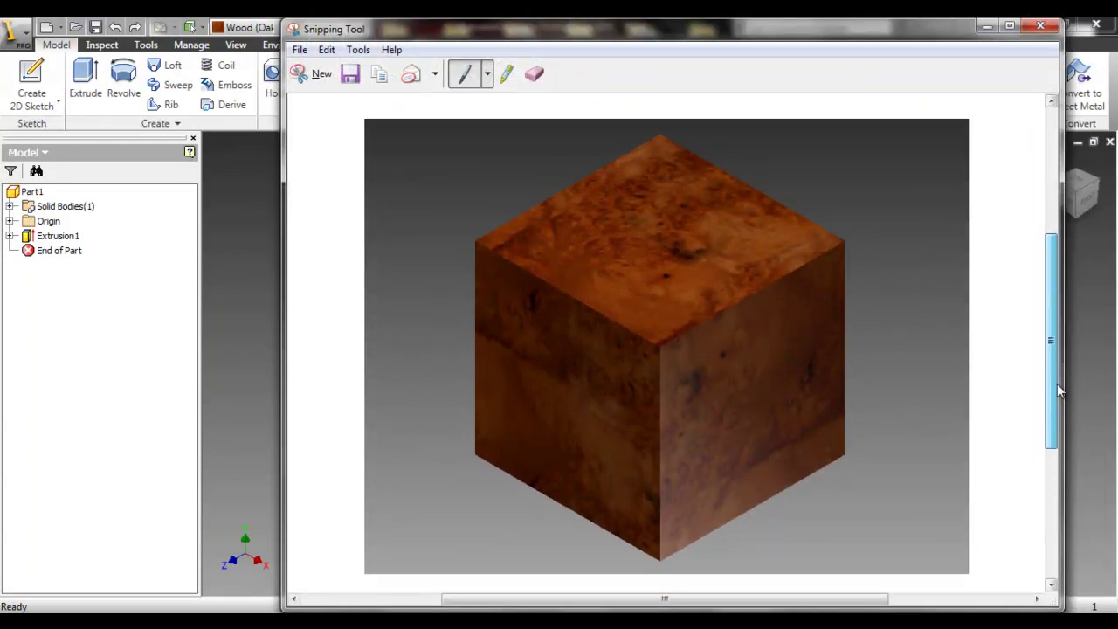
pyautogui.click(358, 79)
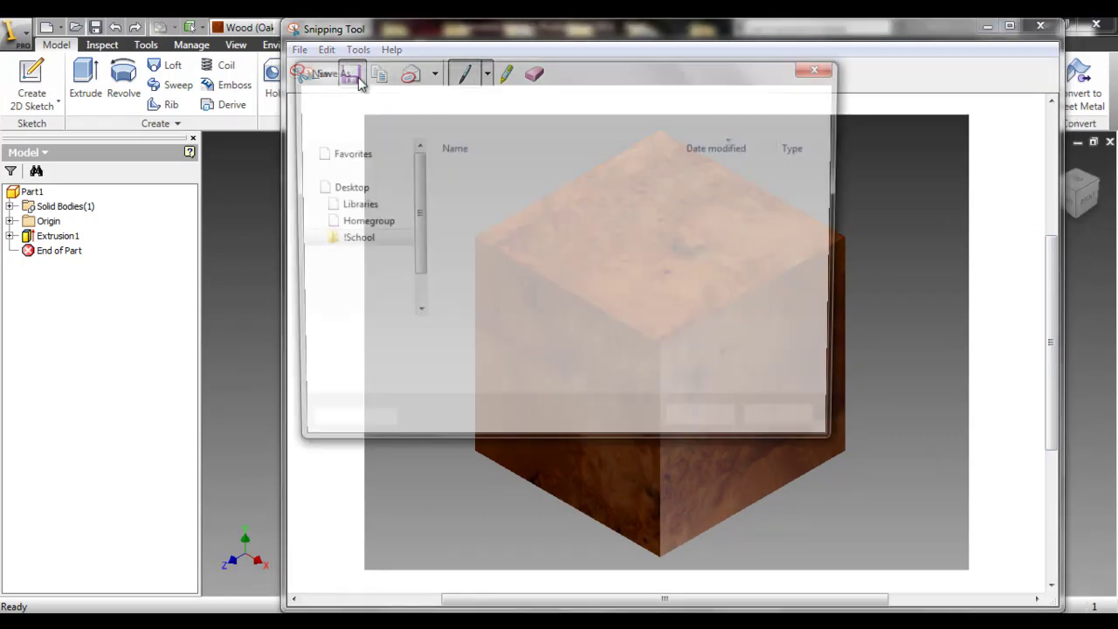
pyautogui.press('Escape')
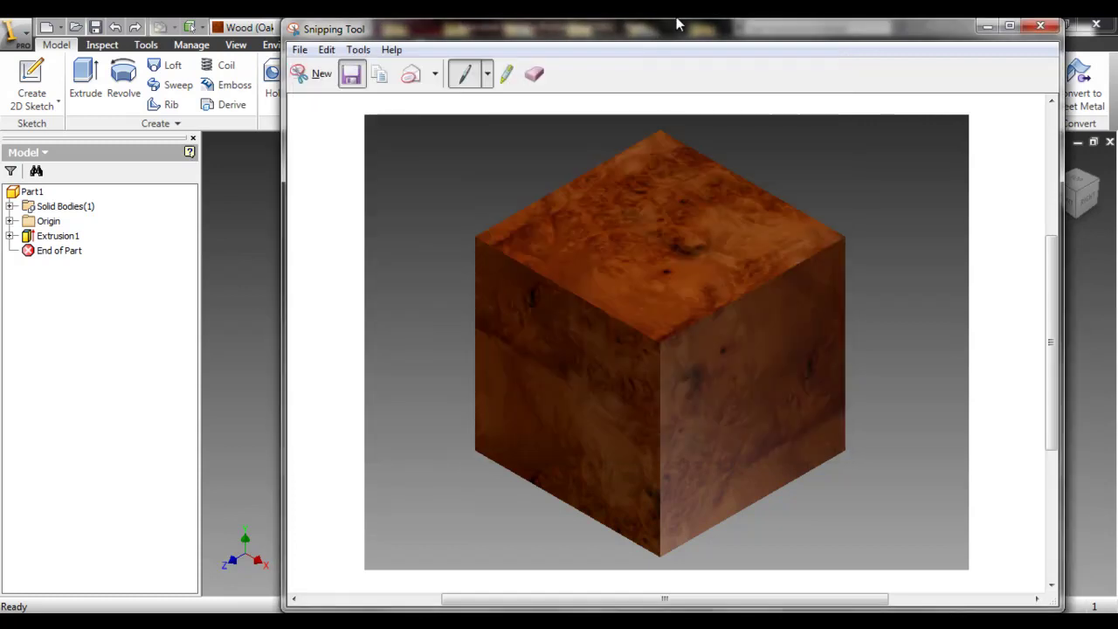
# Shift the Snipping Tool window slightly left and close it, discarding the unsaved snip
pyautogui.moveTo(764, 39); pyautogui.dragTo(740, 38)
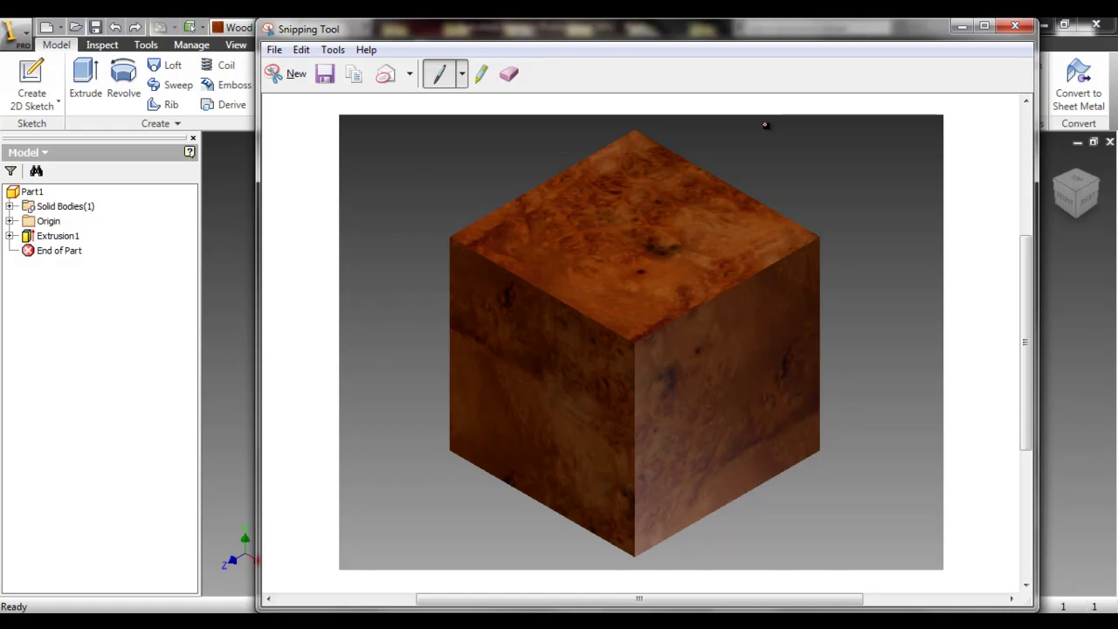
pyautogui.click(1014, 28)
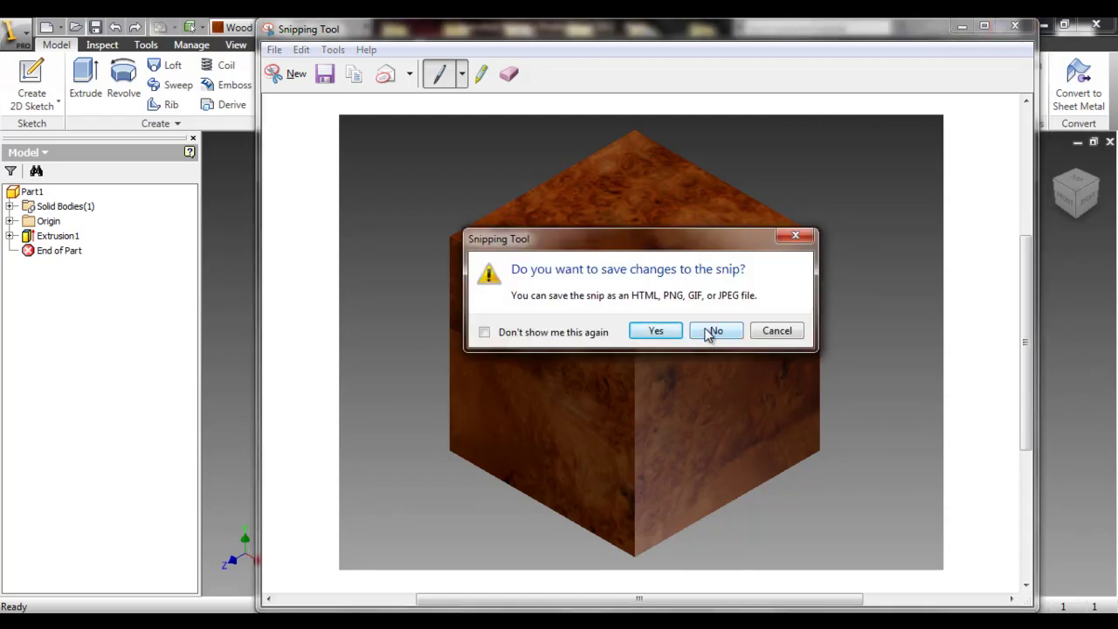
pyautogui.click(709, 332)
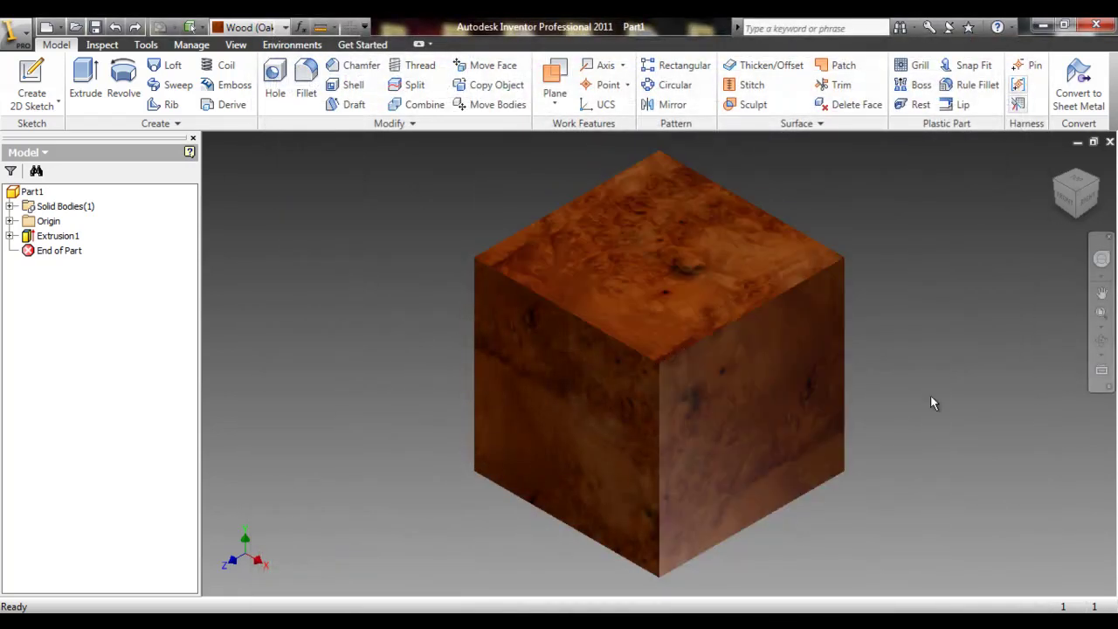